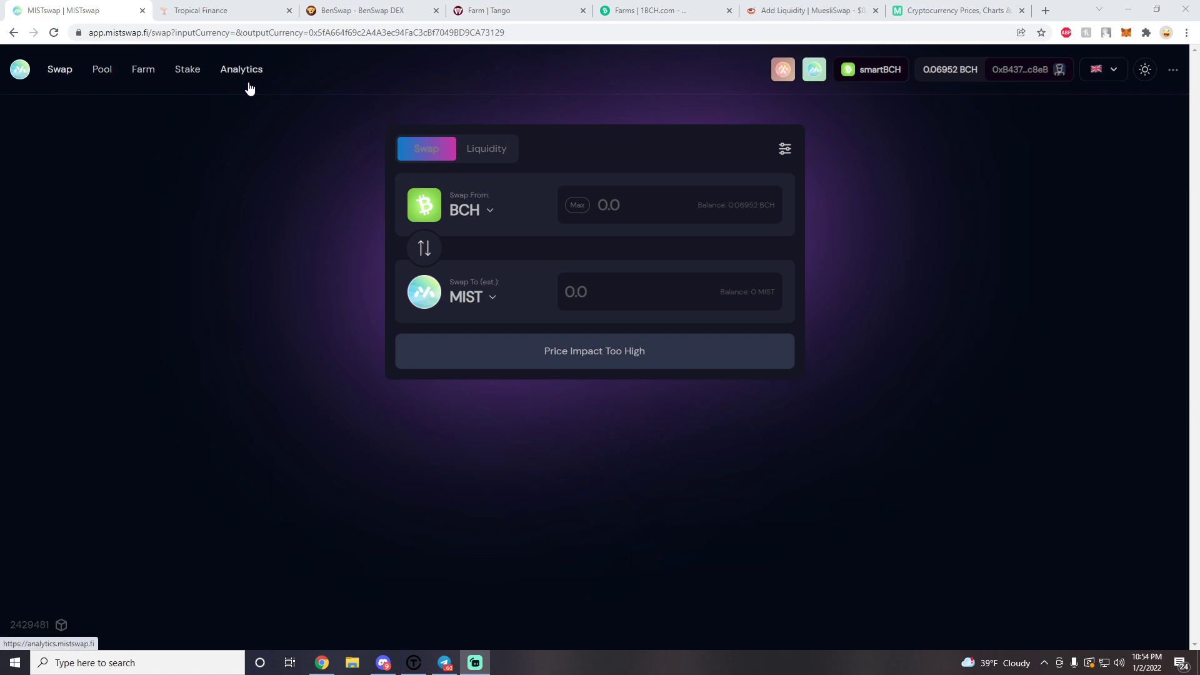
Review the TVL, daily rewards and APR of all farms available on MISTswap.
left_click(147, 77)
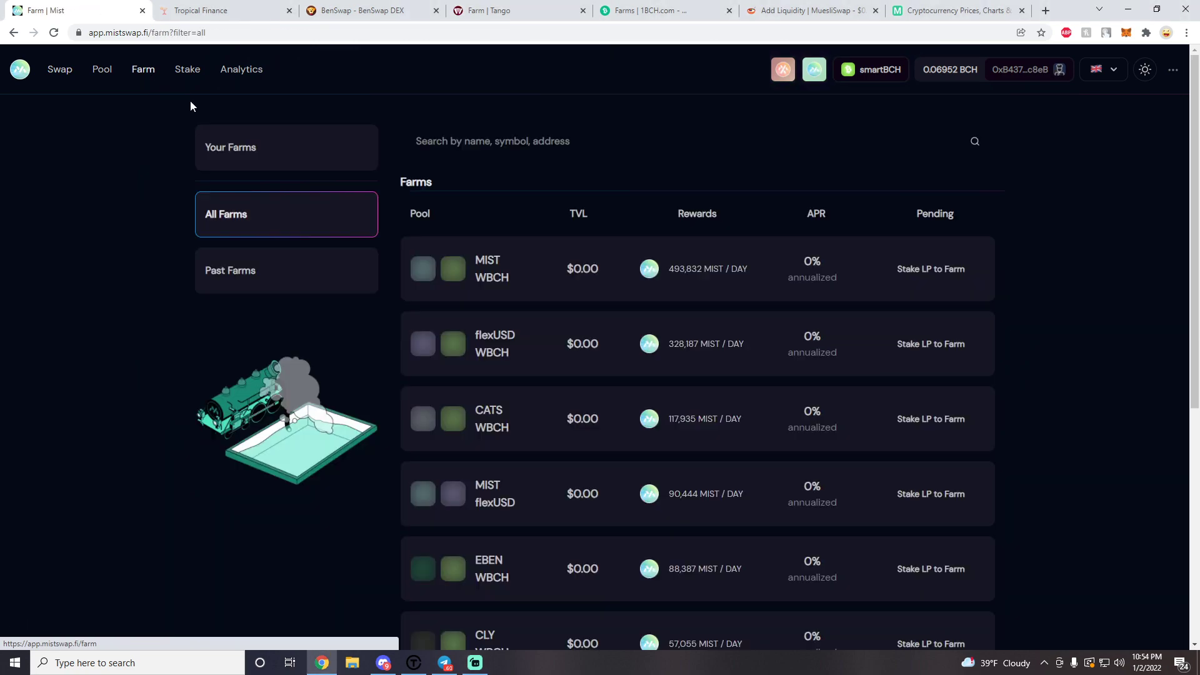
scroll(702, 280, "down", 1)
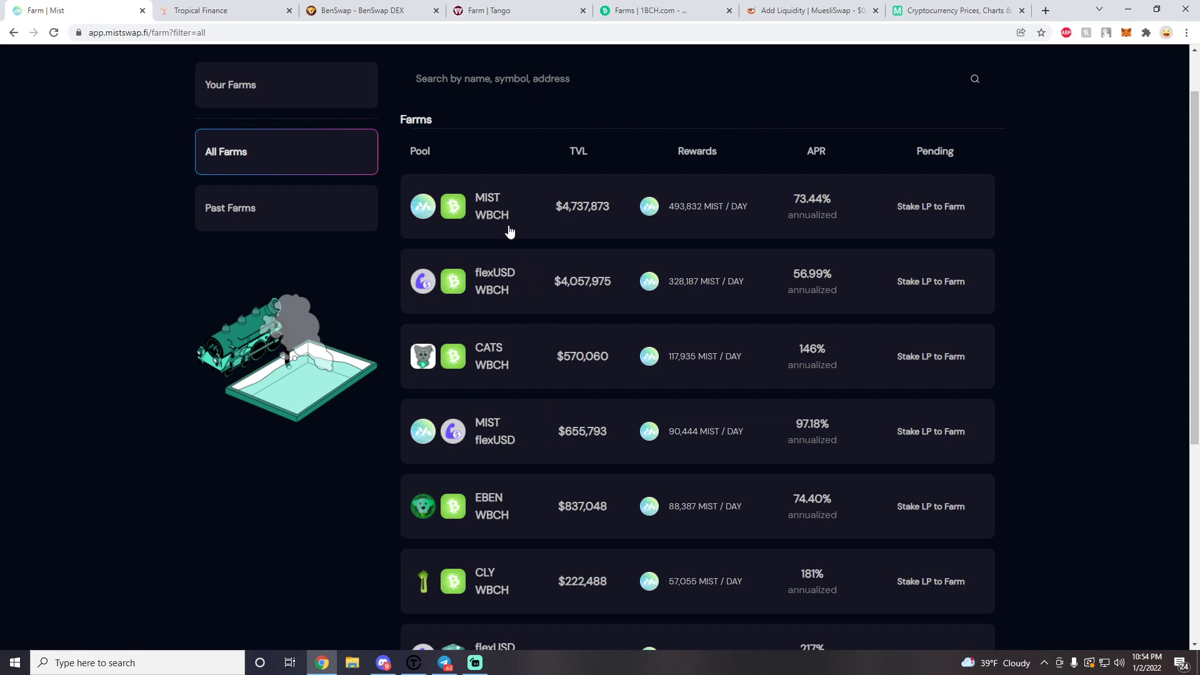
scroll(510, 231, "up", 1)
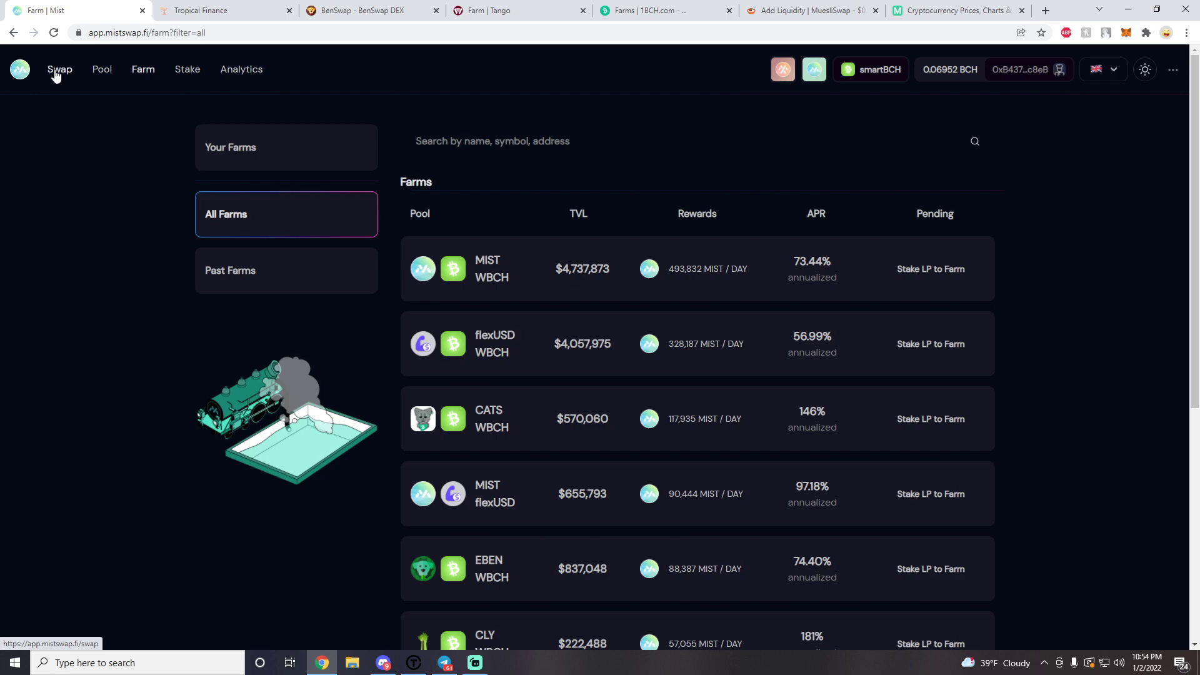
Swap .01 BCH for MIST, approve the transaction in the MetaMask wallet and dismiss the resulting notices.
left_click(55, 73)
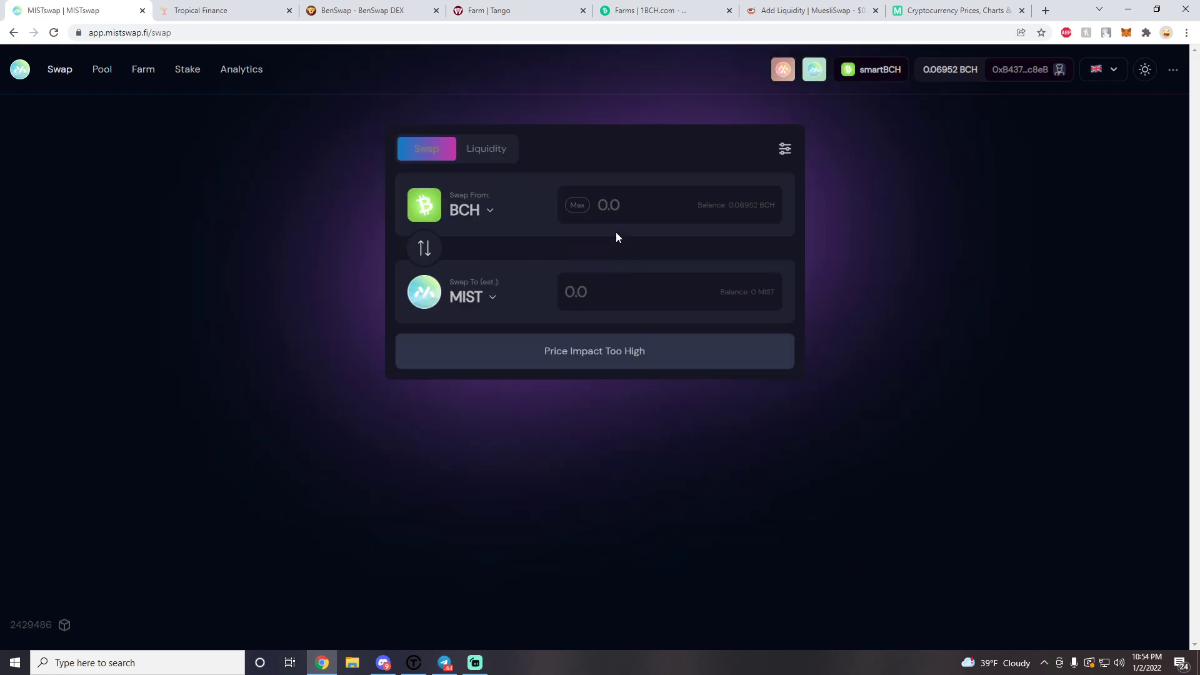
left_click(617, 210)
type(".01")
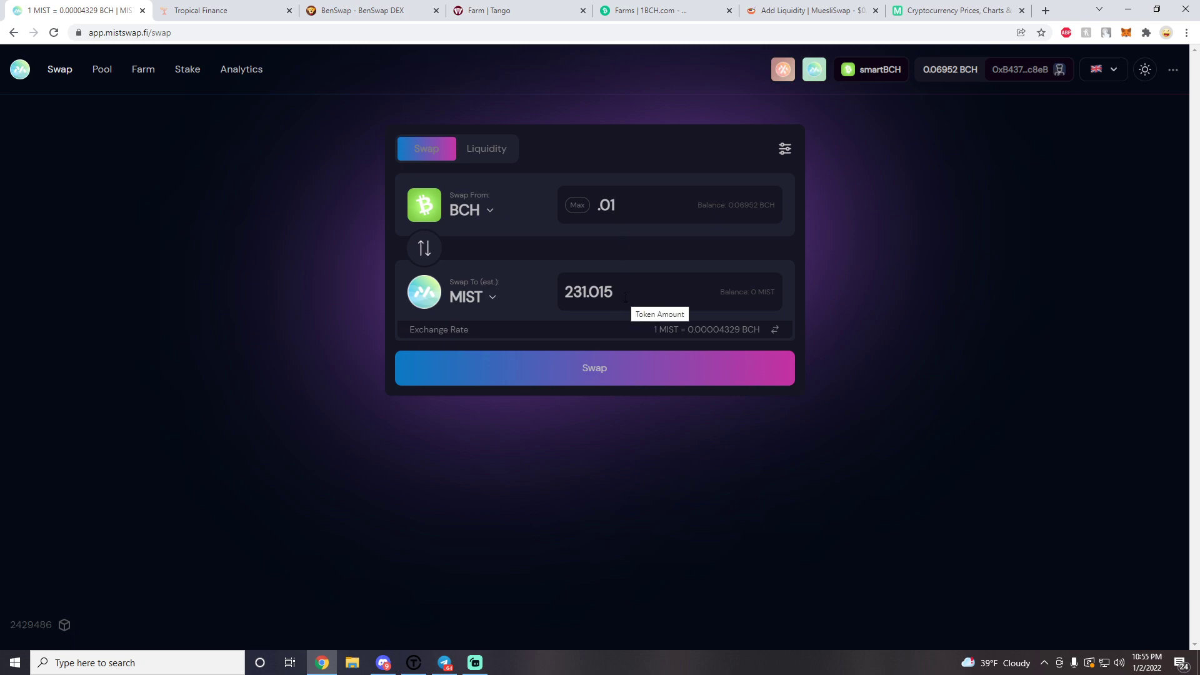
left_click(600, 366)
left_click(616, 510)
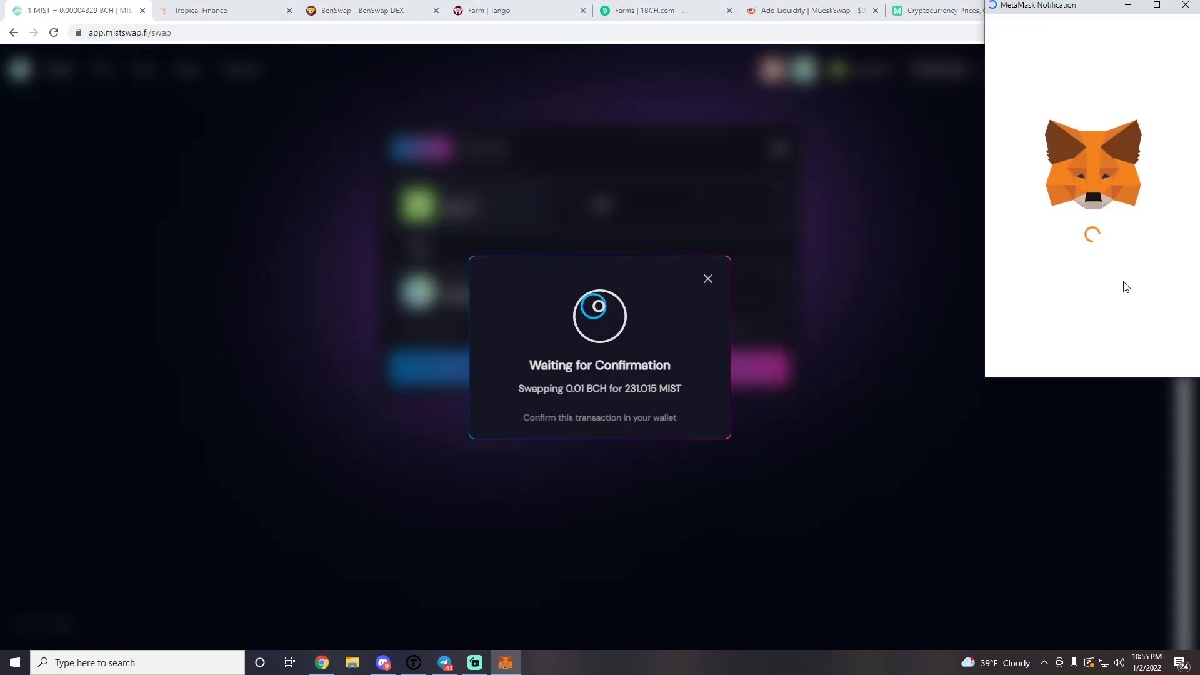
scroll(1129, 326, "down", 2)
left_click(1131, 354)
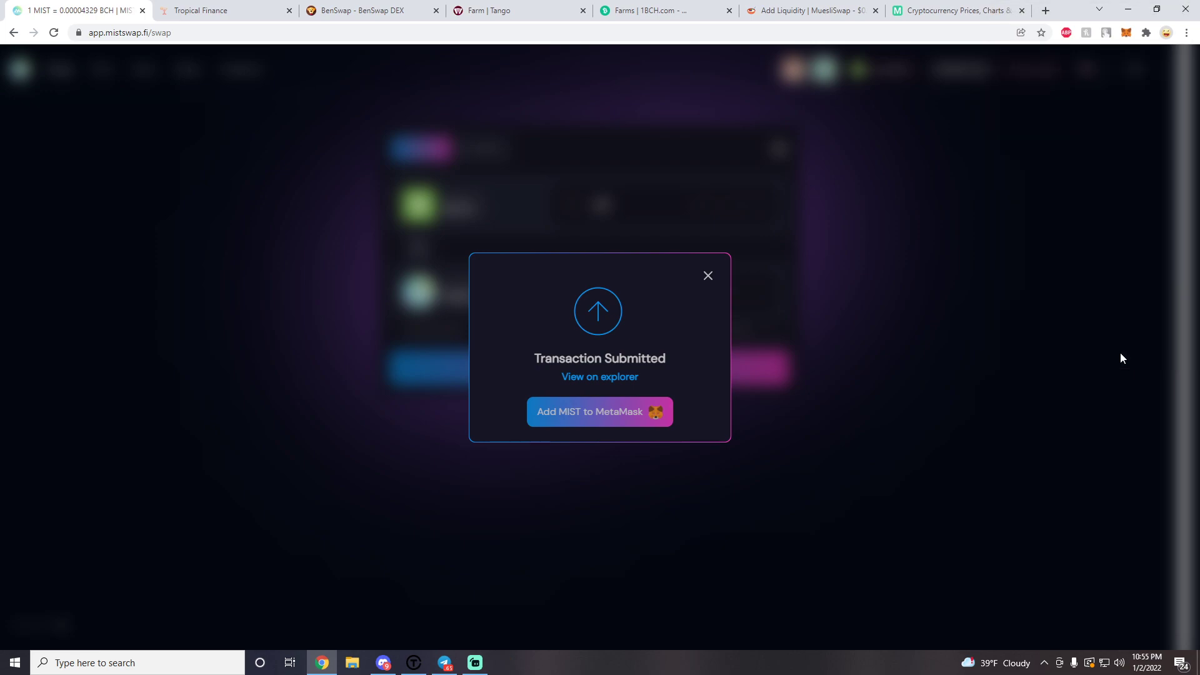
left_click(712, 277)
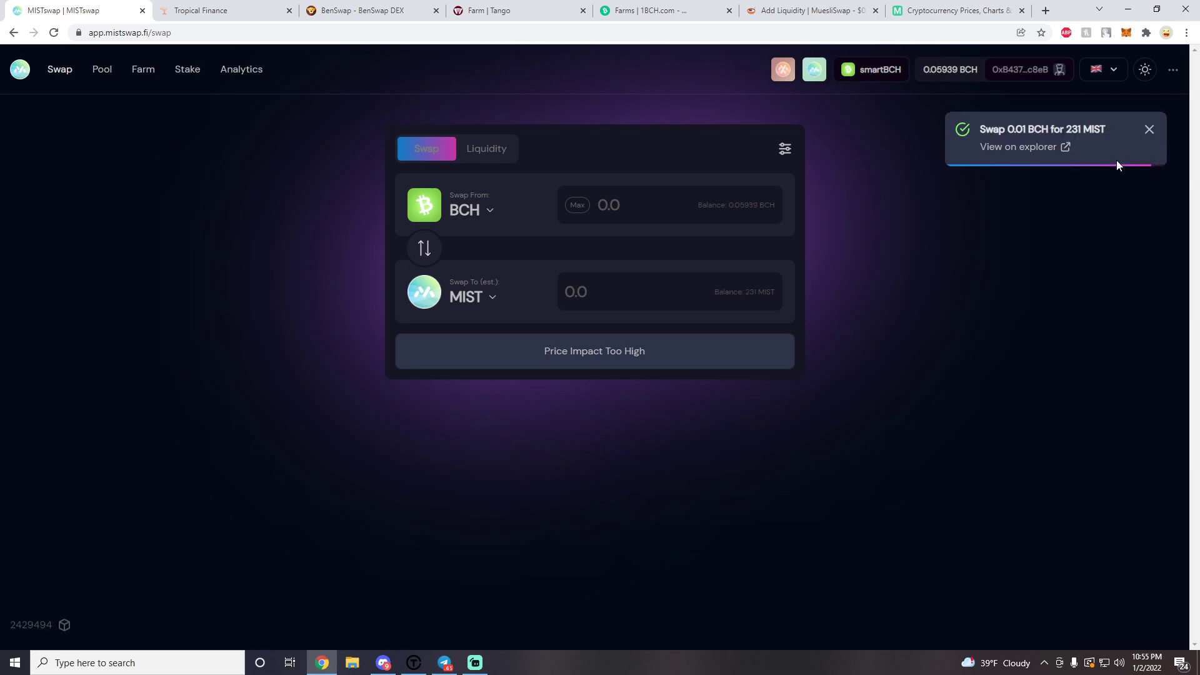
left_click(1150, 131)
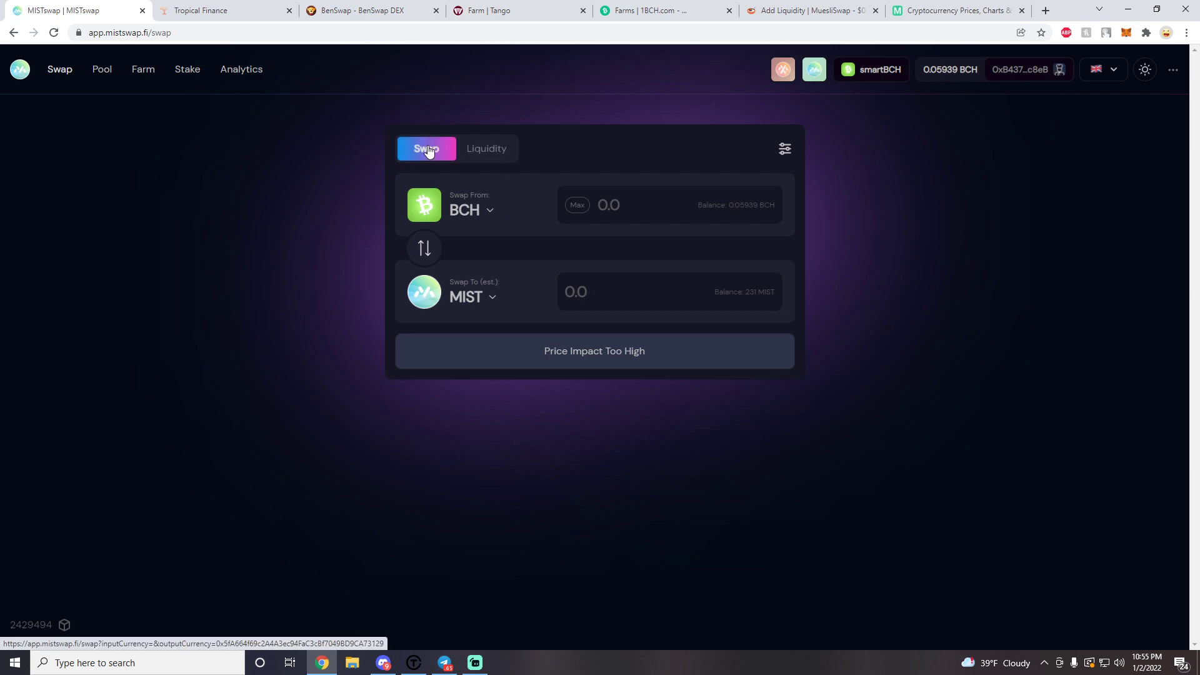
Add liquidity to the BCH/MIST pool using the maximum MIST balance, approve it in MetaMask, and check the pool position.
left_click(495, 153)
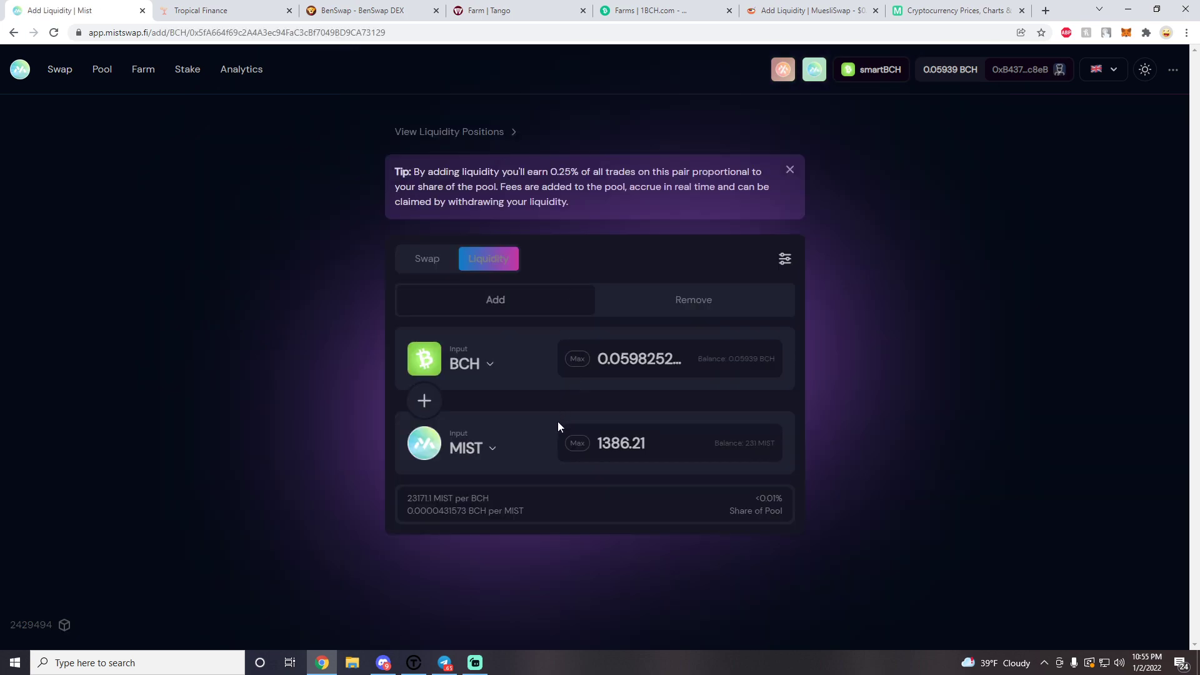
left_click(578, 444)
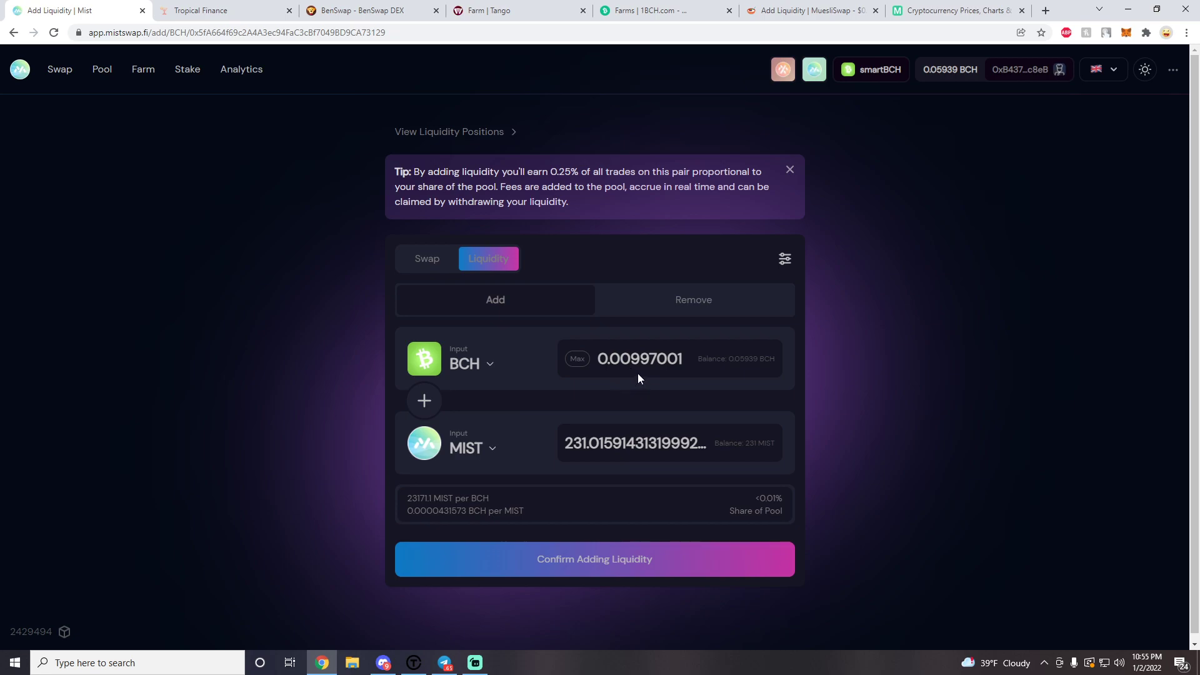
left_click(613, 562)
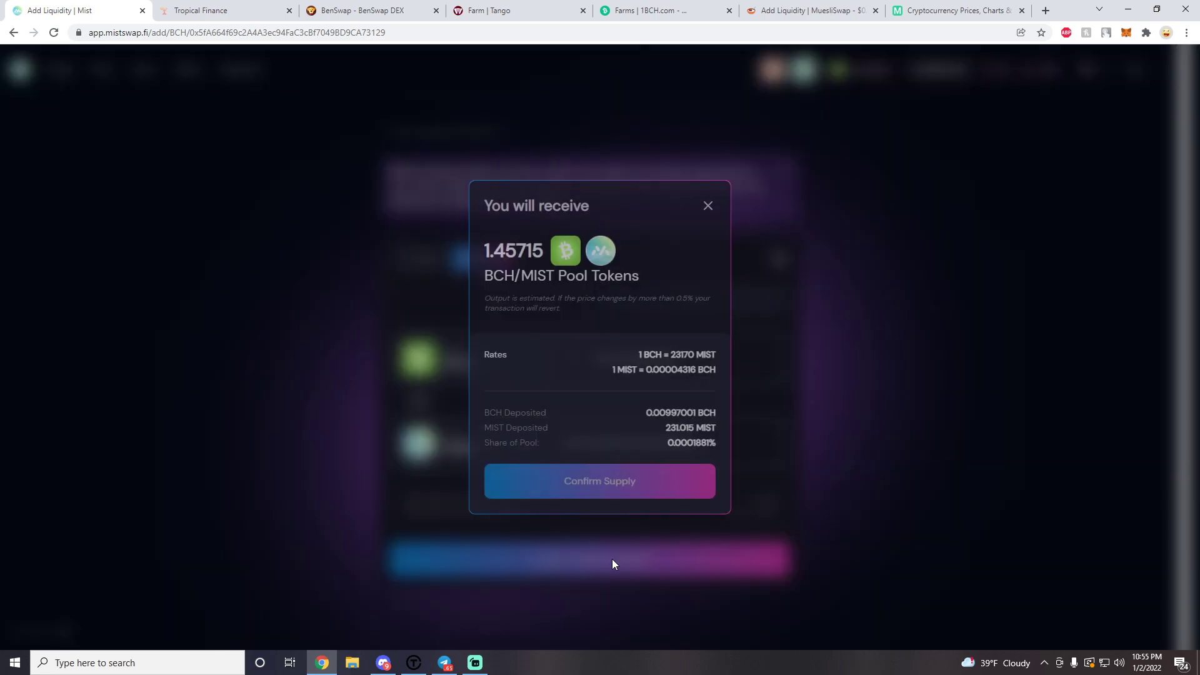
left_click(615, 482)
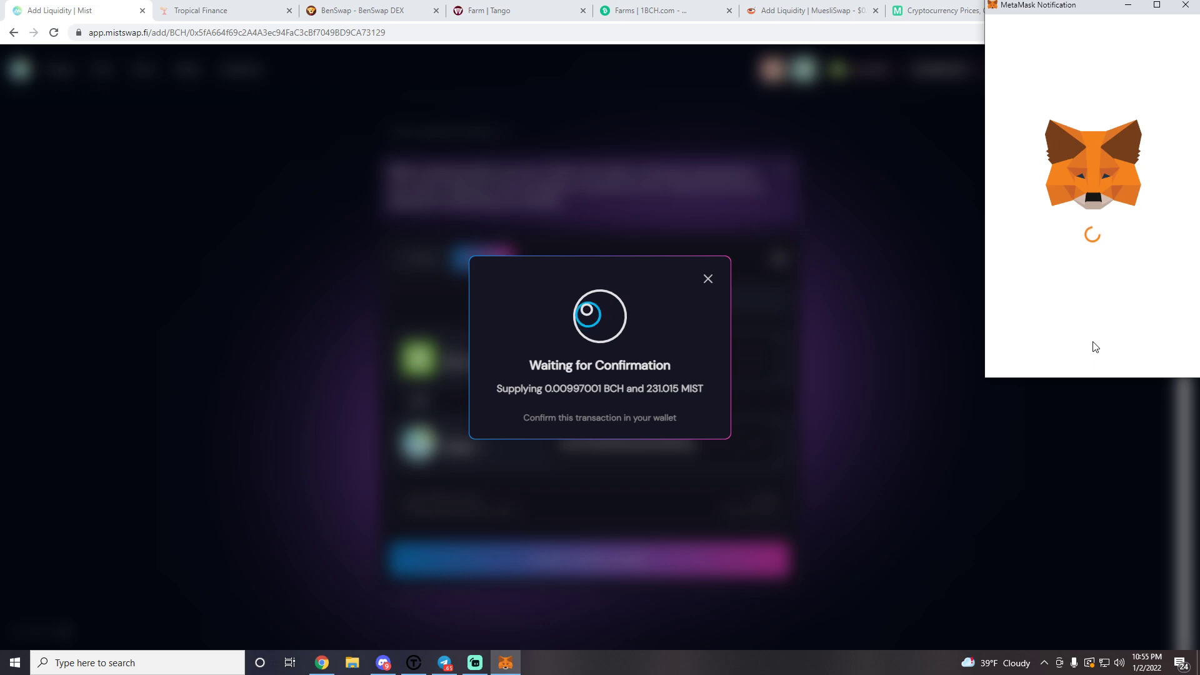
scroll(1119, 313, "down", 1)
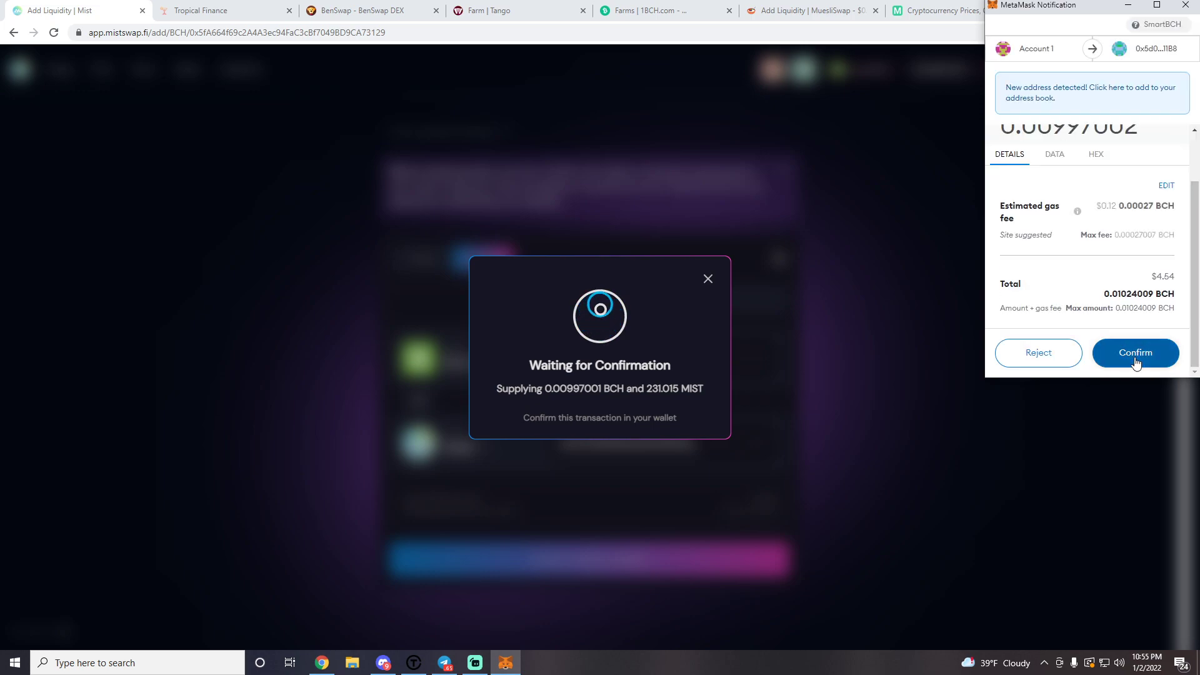
left_click(1135, 354)
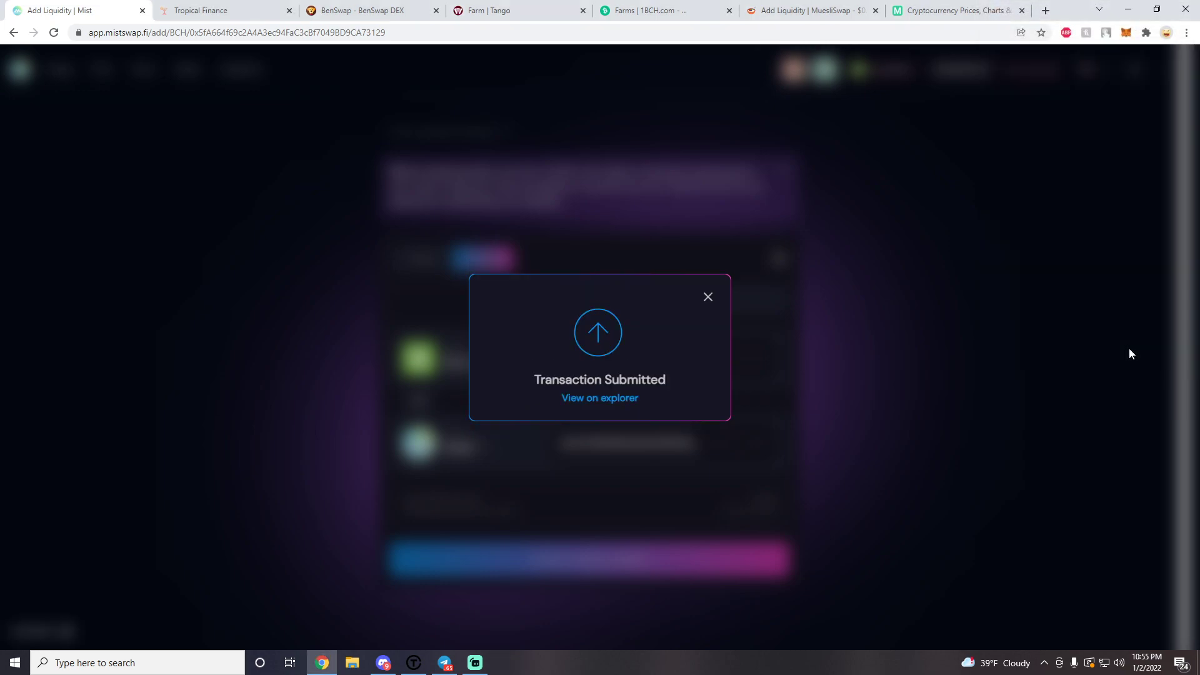
left_click(706, 299)
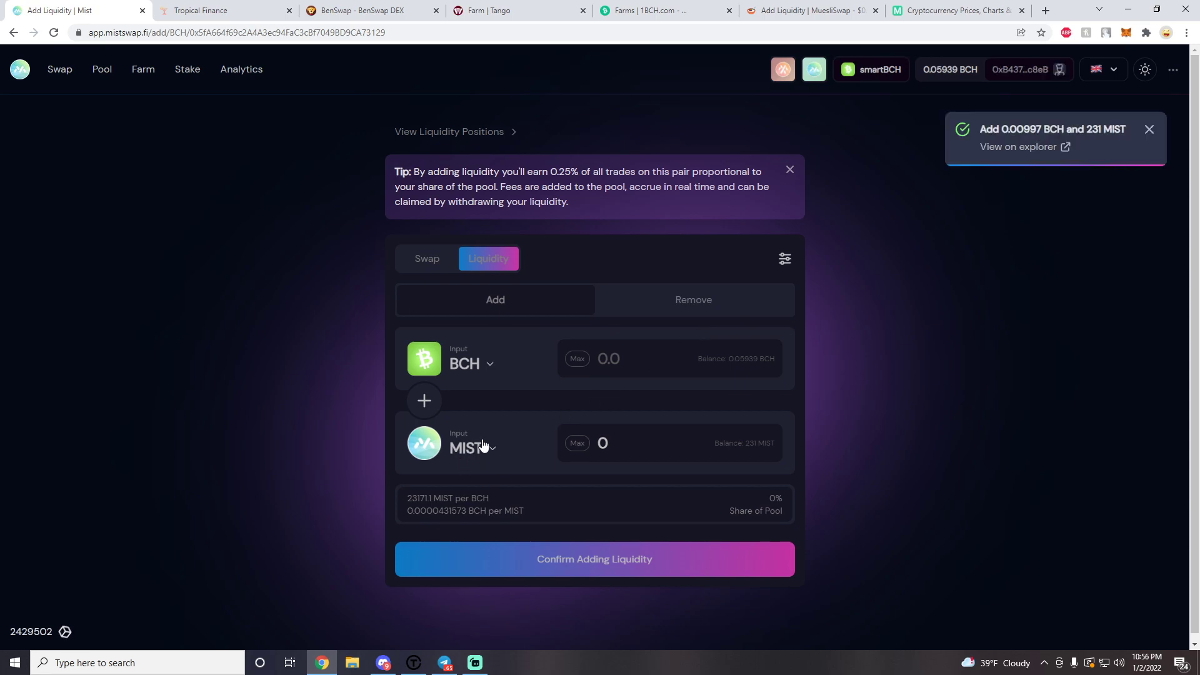
scroll(559, 438, "down", 3)
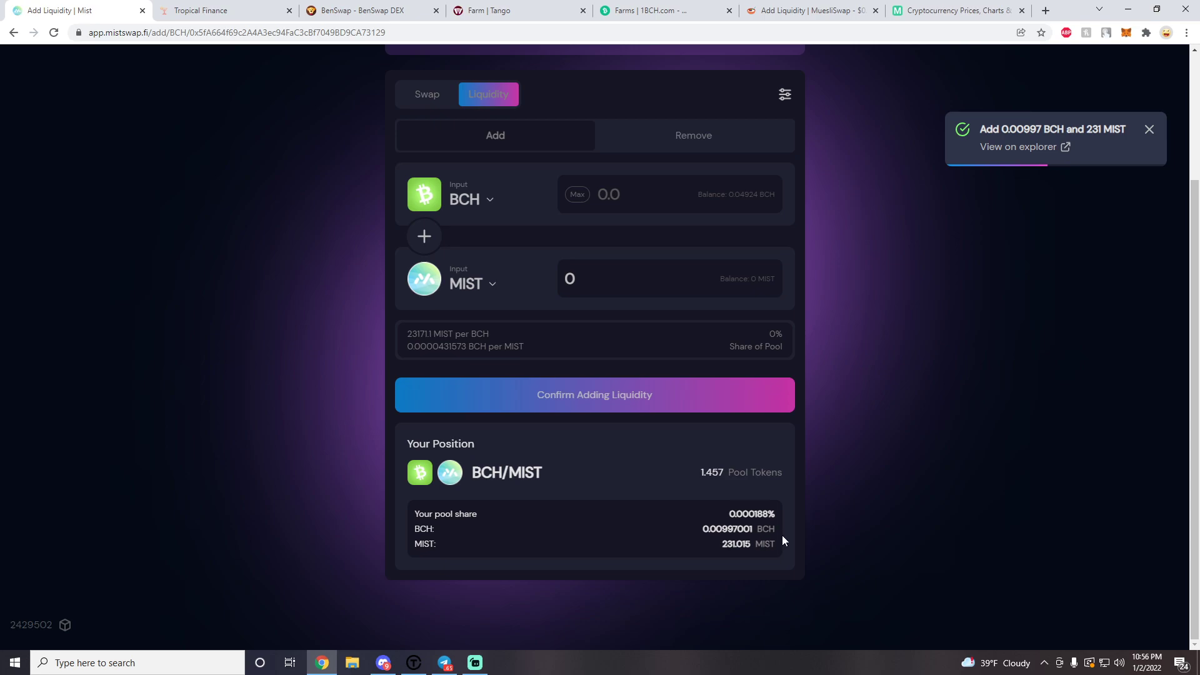
scroll(782, 535, "up", 3)
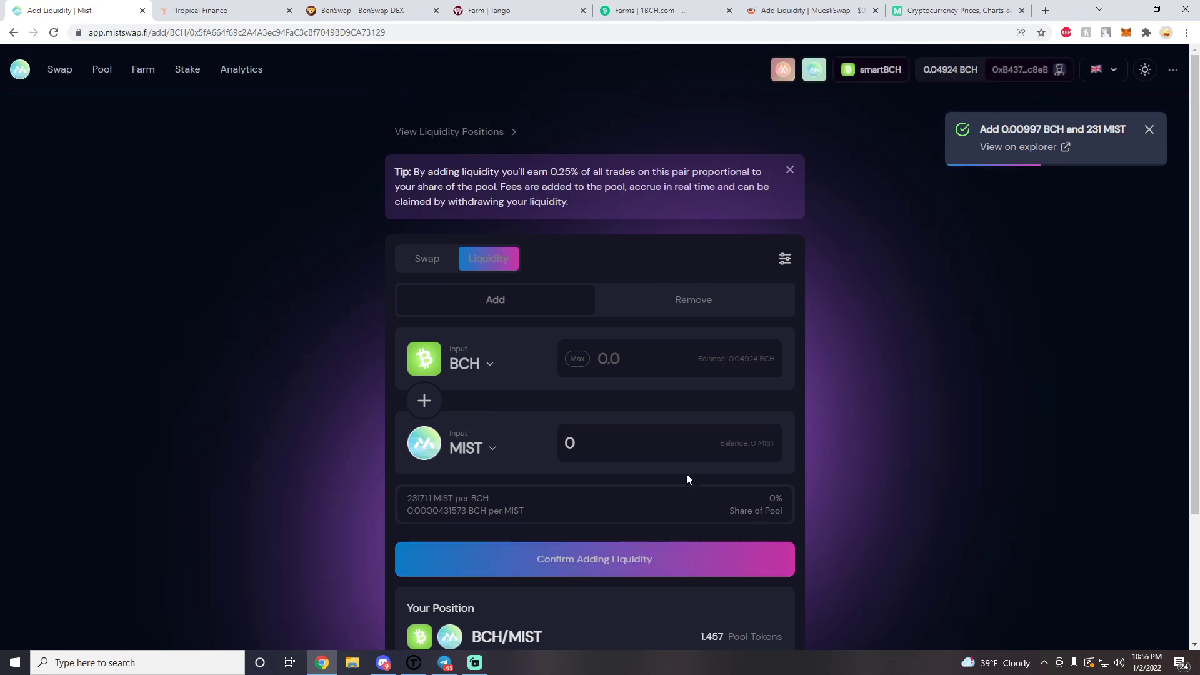
Stake the maximum balance of LP tokens in the MIST/WBCH farm and approve the deposit in MetaMask.
left_click(141, 75)
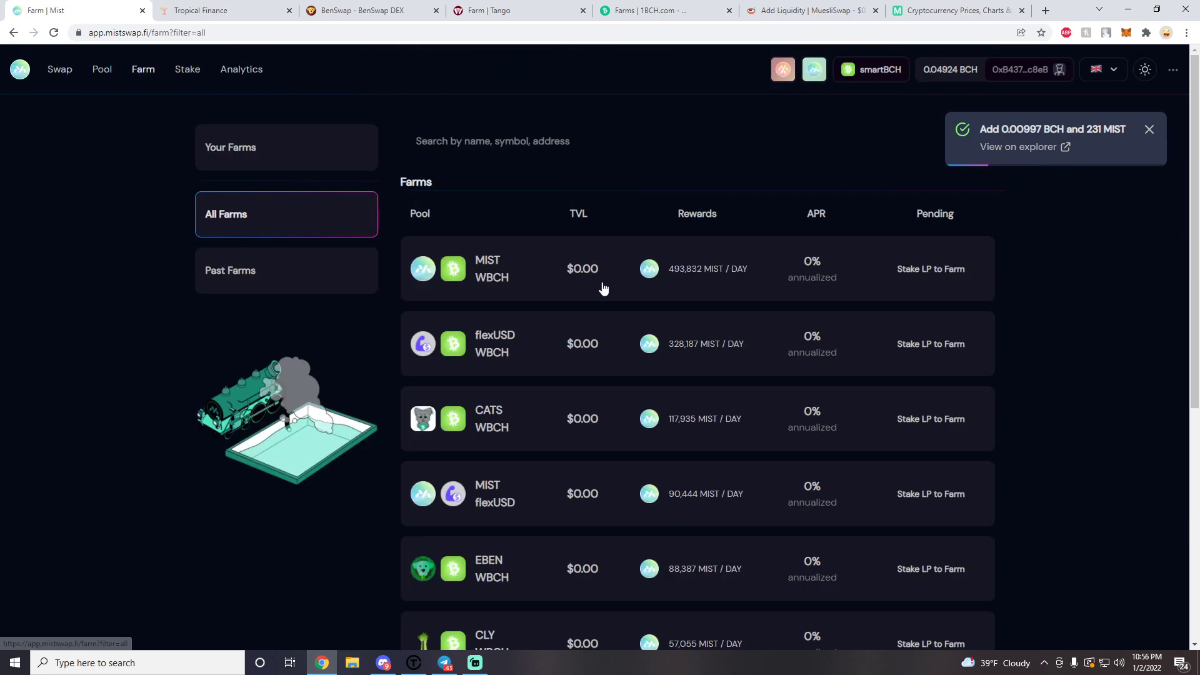
left_click(779, 275)
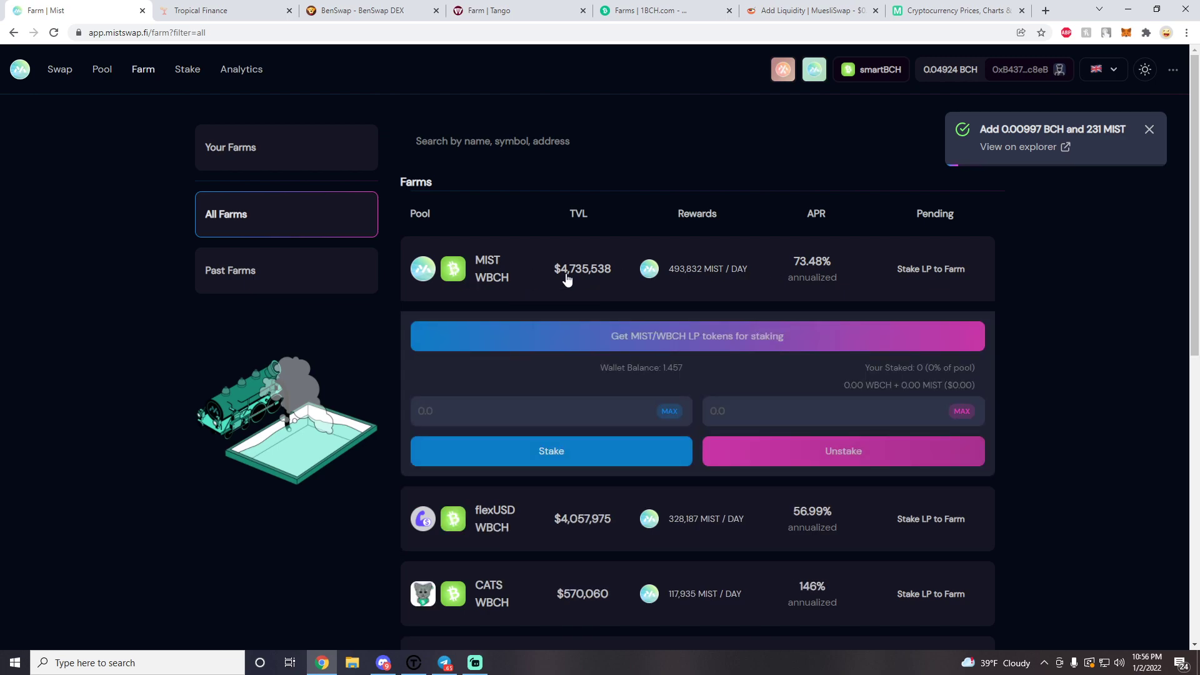
left_click(670, 416)
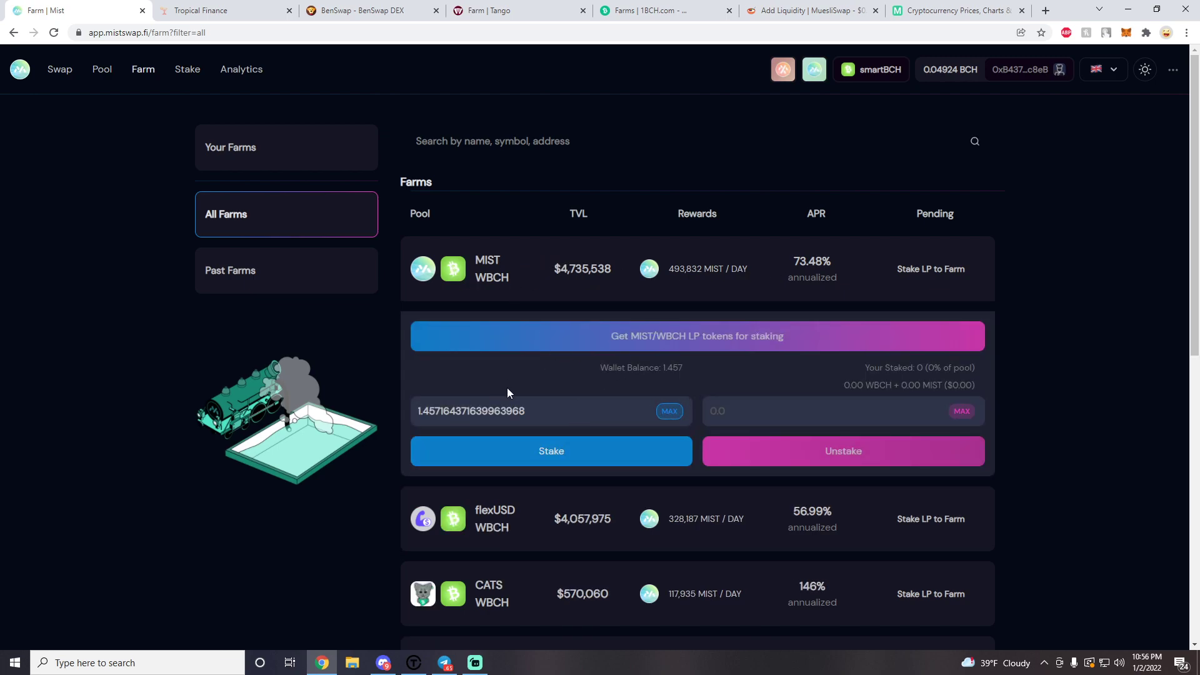
left_click(563, 451)
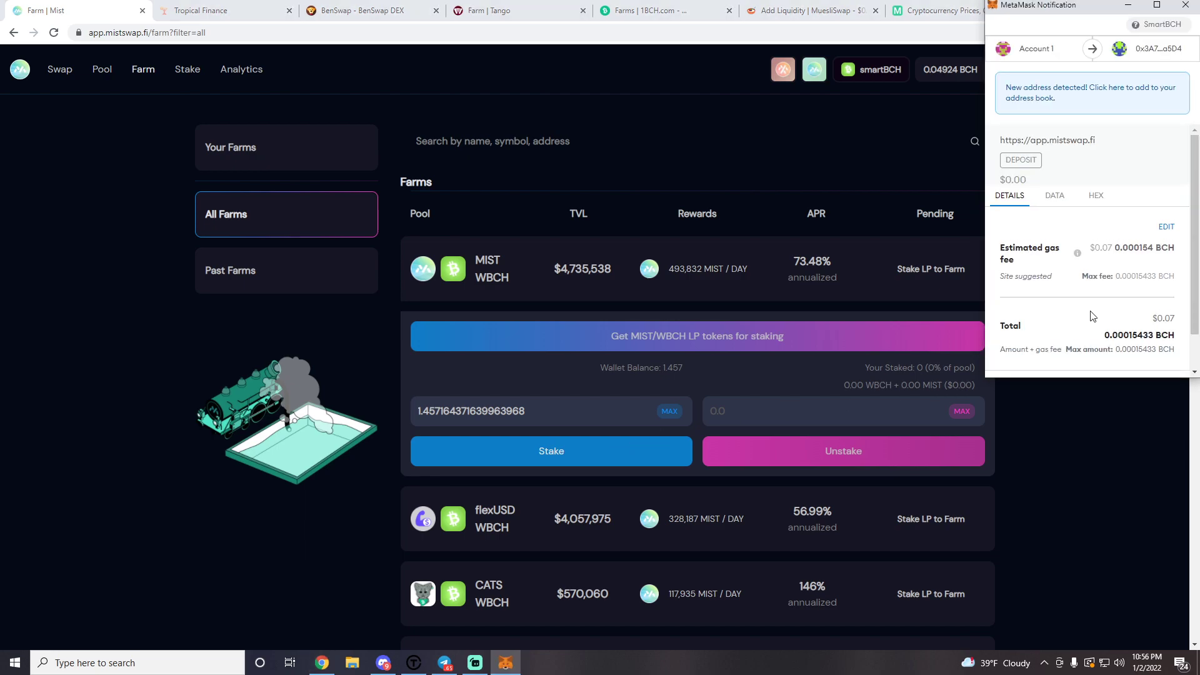
scroll(1091, 312, "down", 1)
left_click(1145, 361)
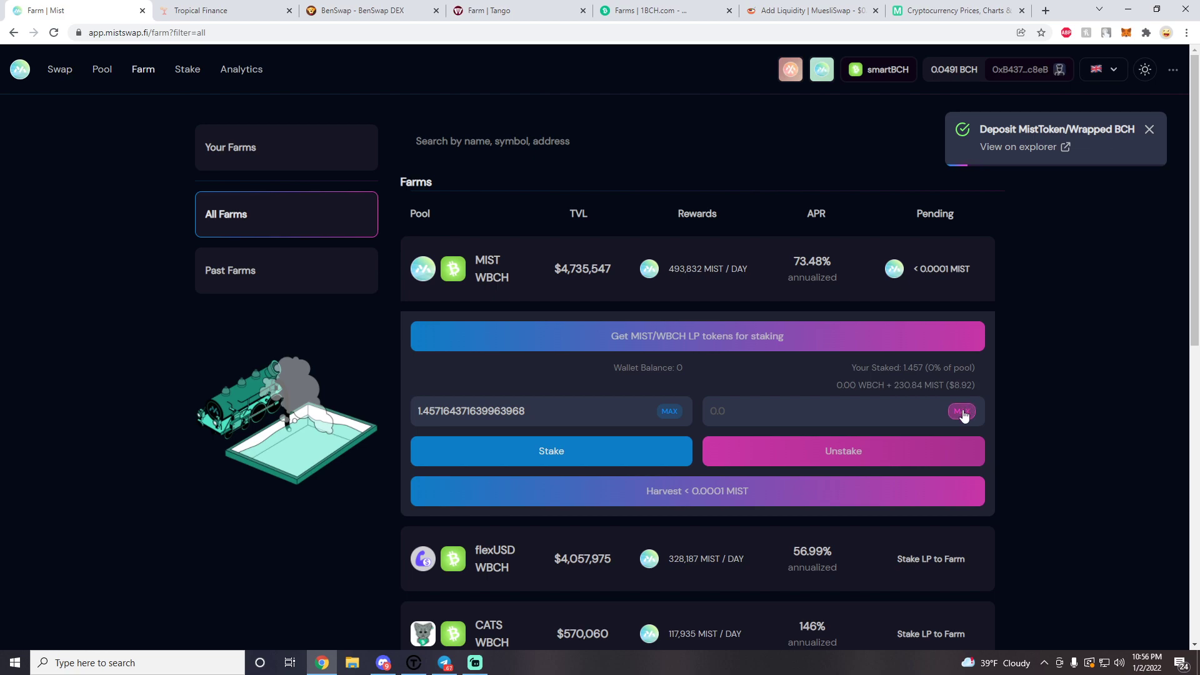
Unstake the maximum amount of LP tokens from the MIST/WBCH farm and approve the withdrawal in MetaMask.
left_click(964, 414)
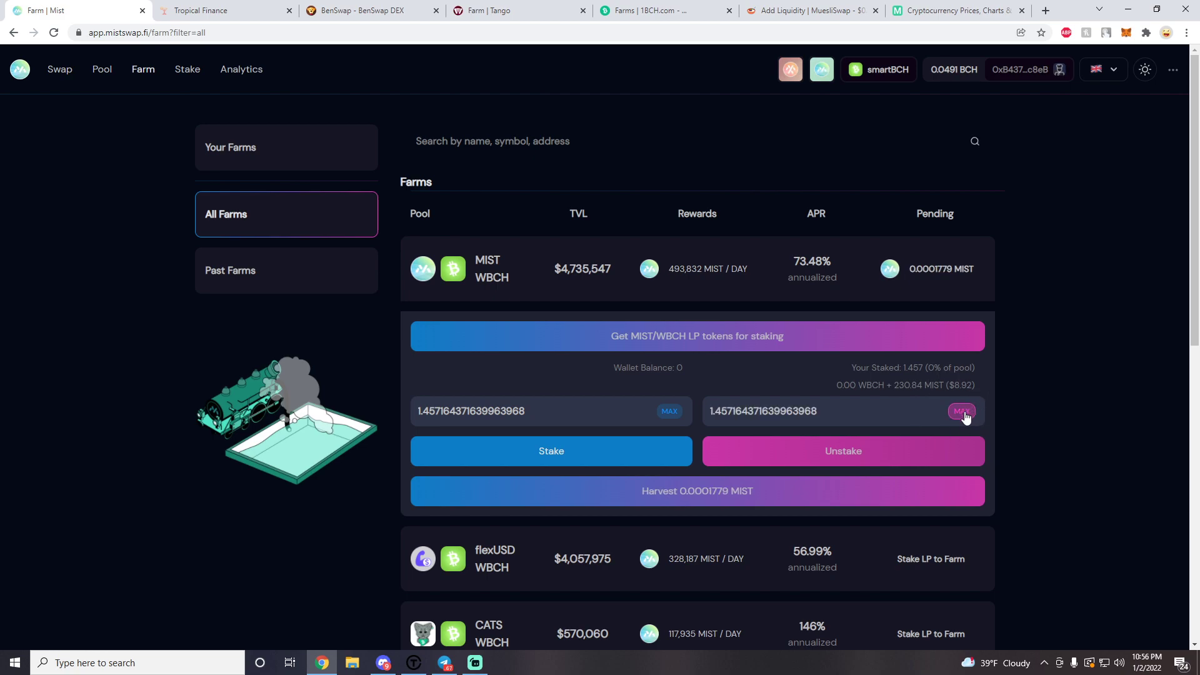
left_click(874, 451)
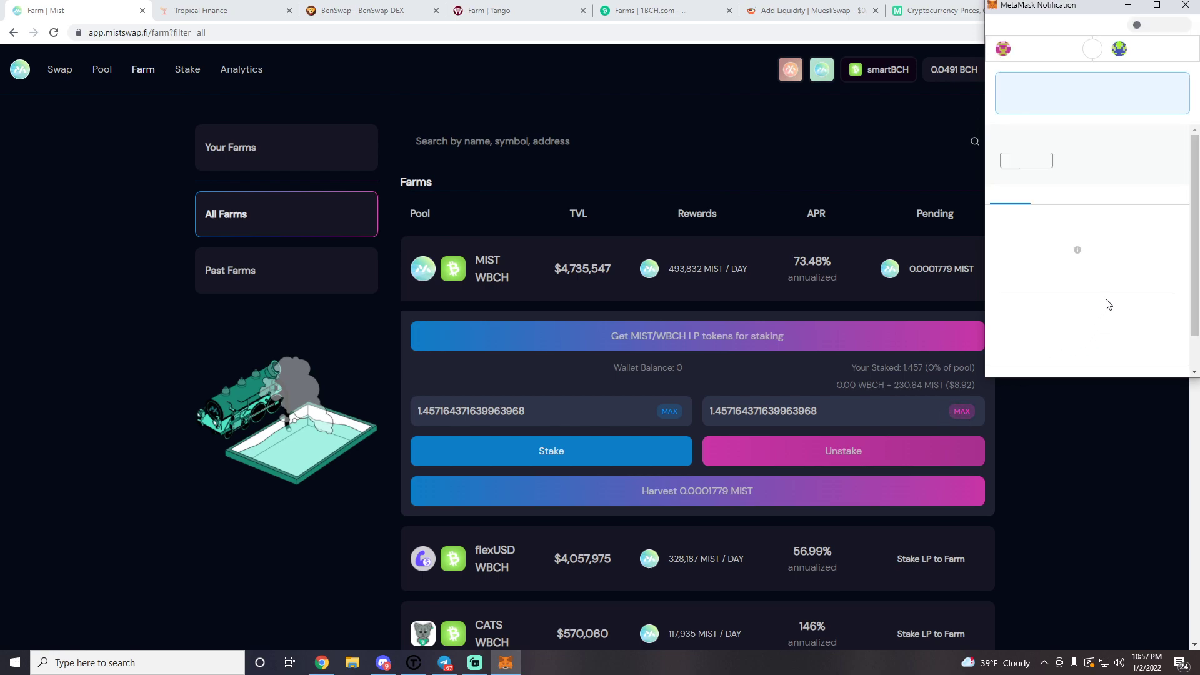
left_click(1136, 358)
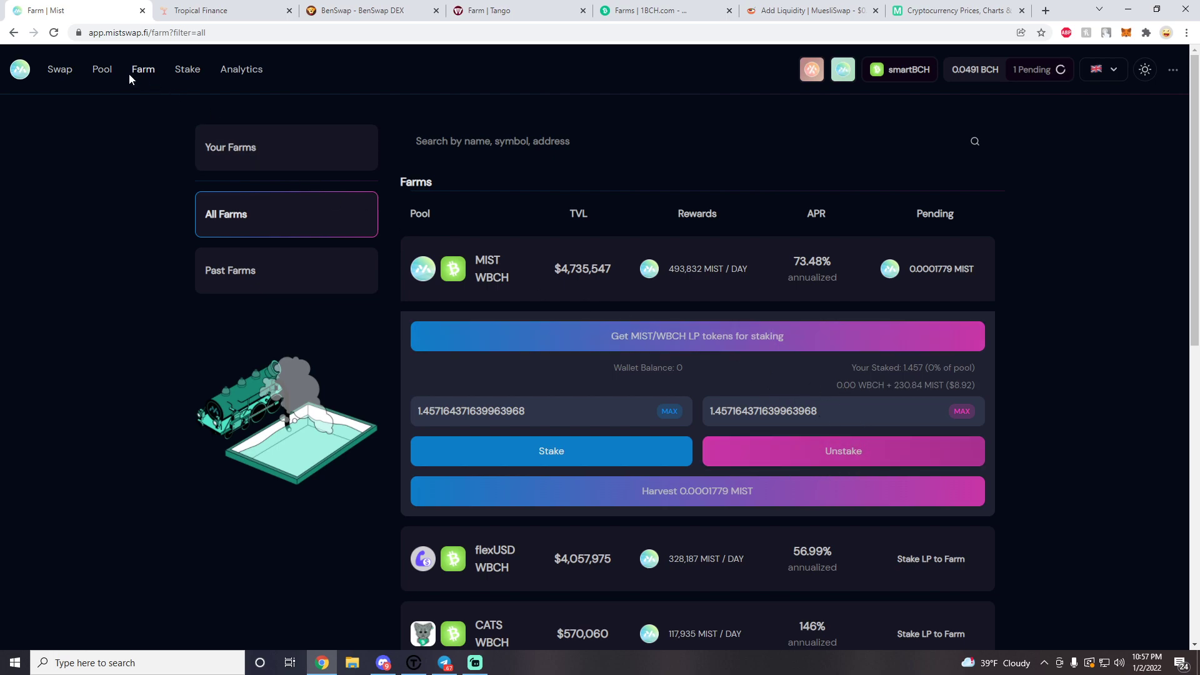
Remove 100% of the liquidity from the BCH/MIST pool, approve the withdrawal in MetaMask and close the submission notice.
left_click(103, 73)
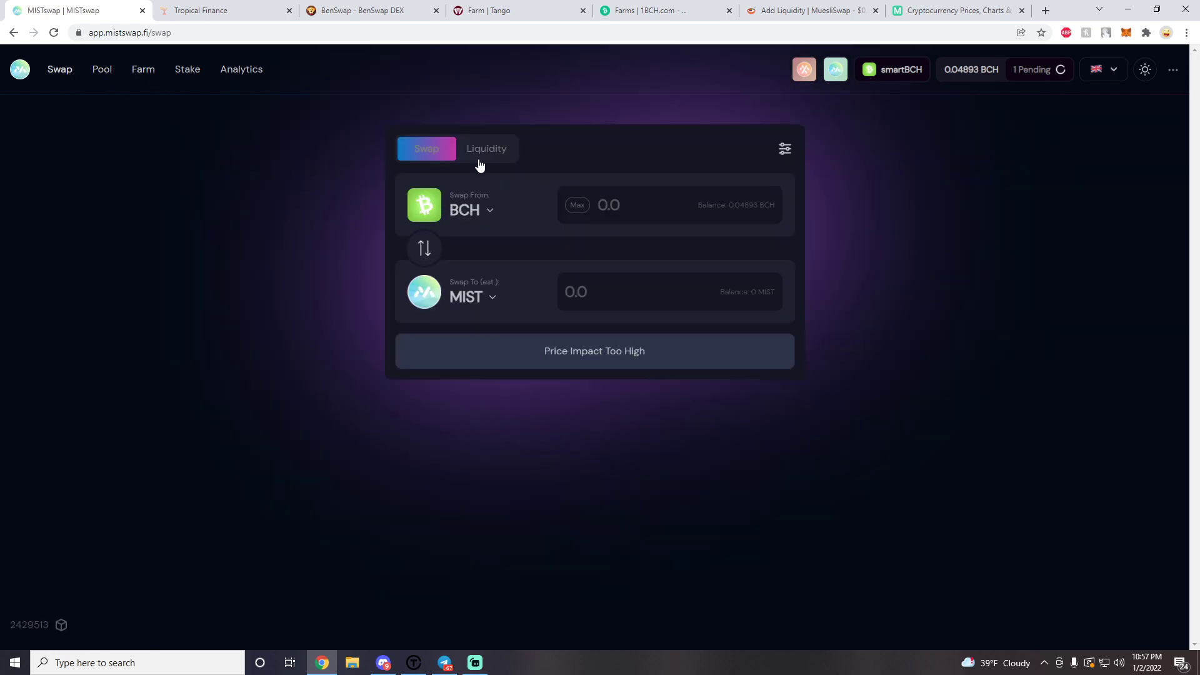
left_click(485, 150)
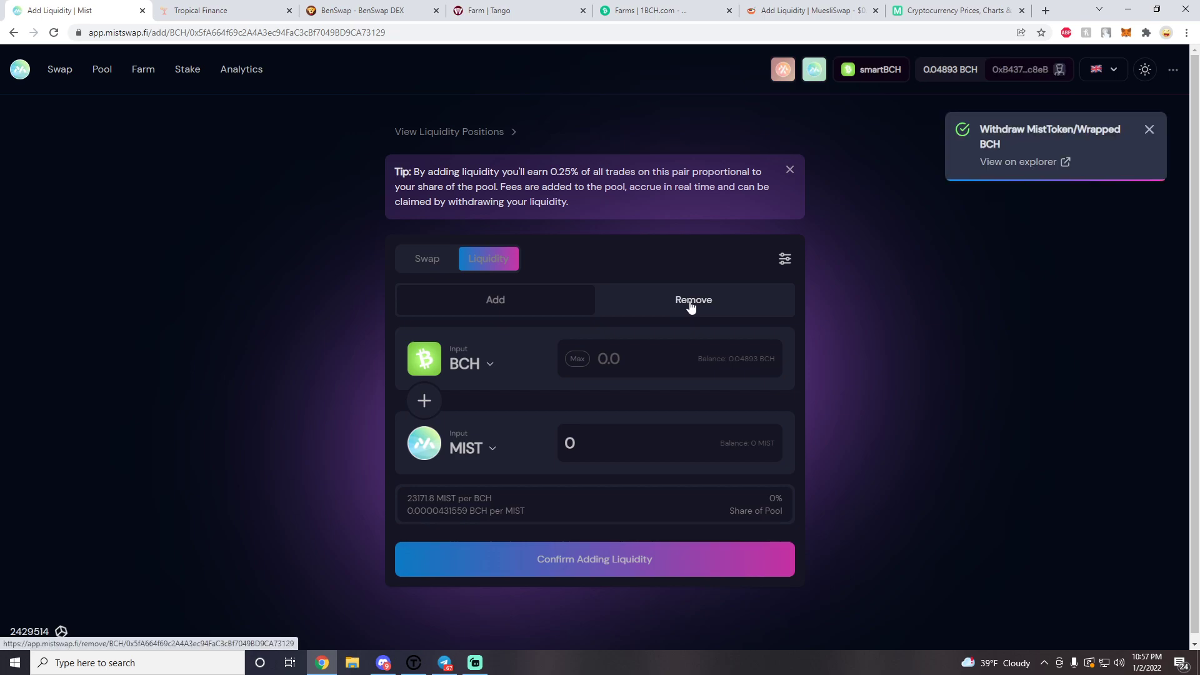
left_click(690, 303)
left_click(576, 230)
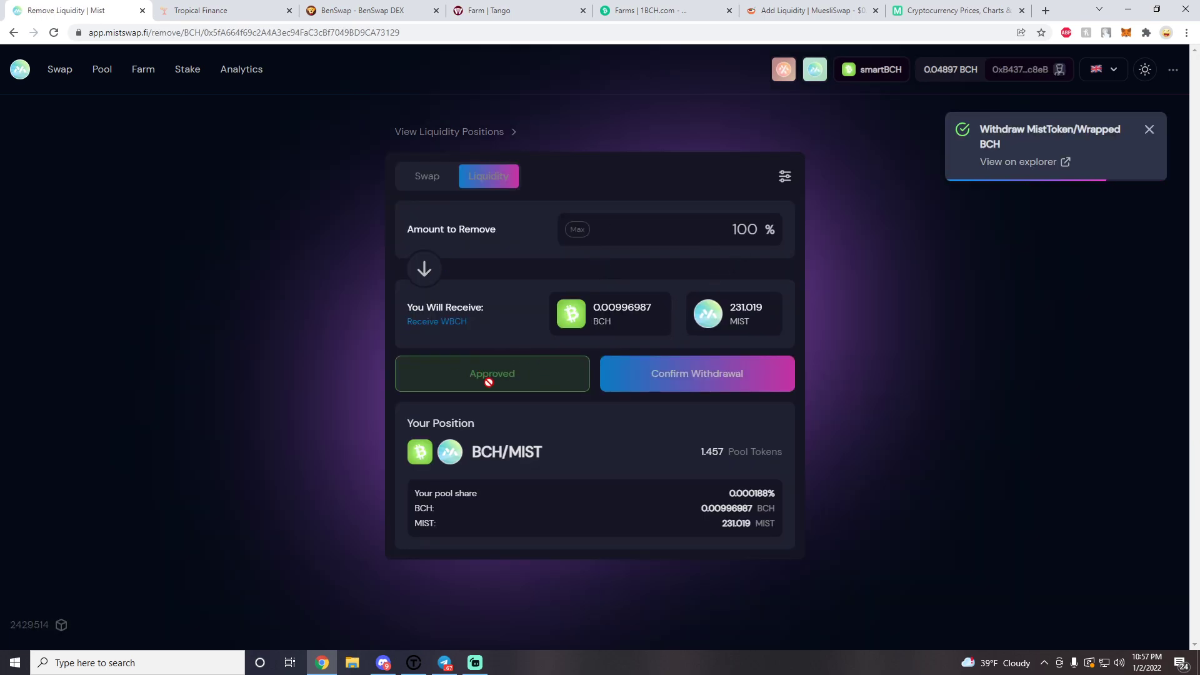
left_click(719, 378)
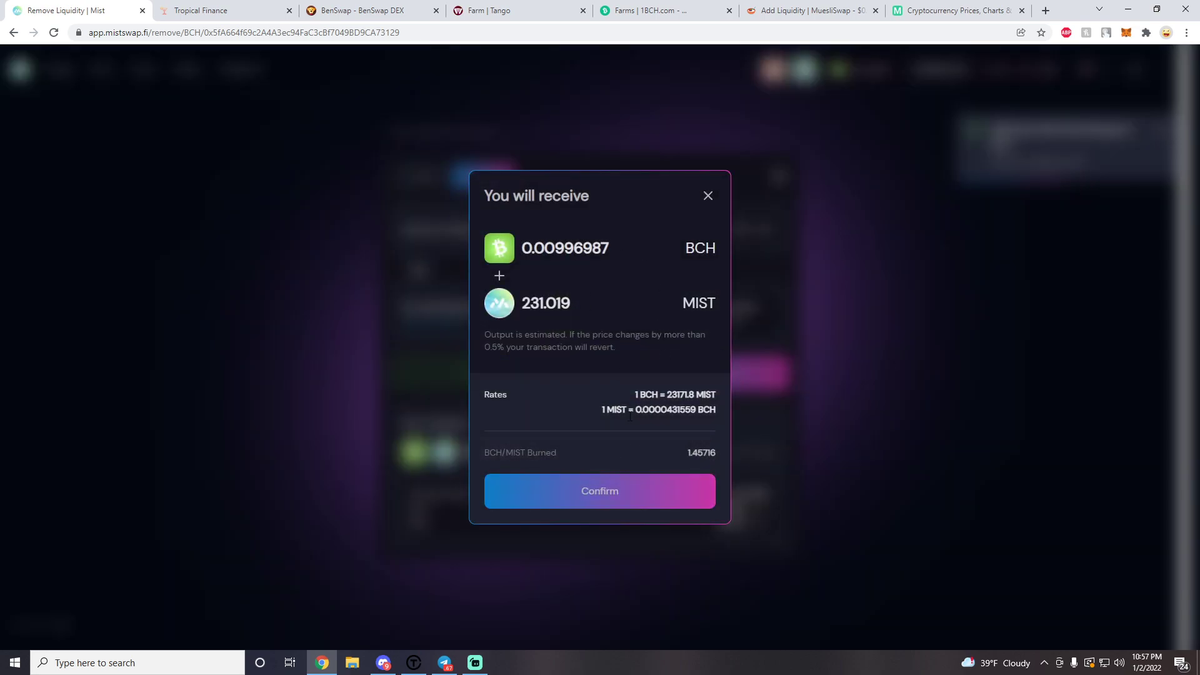
left_click(632, 489)
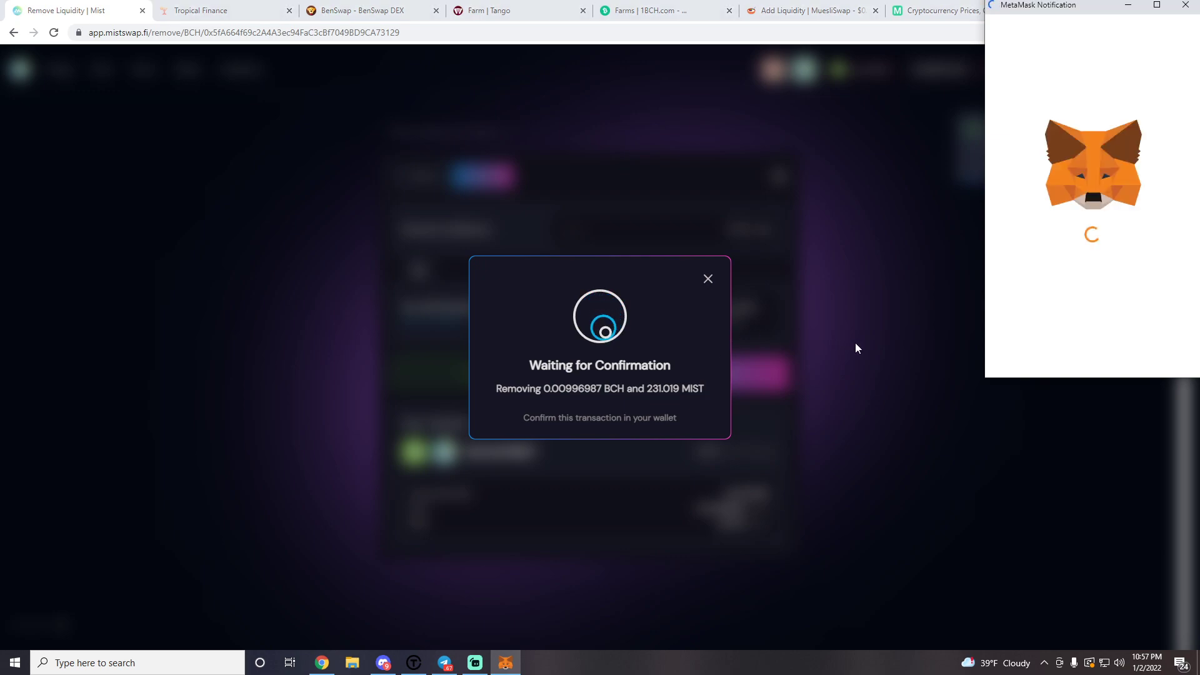
left_click(1139, 353)
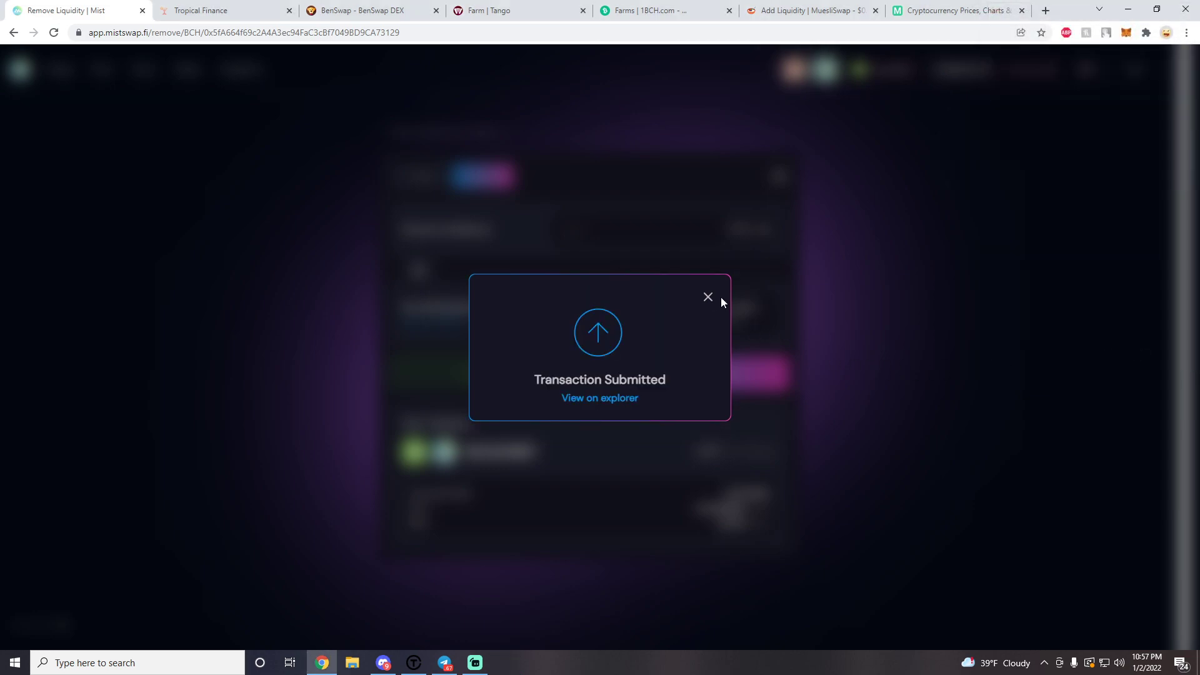
left_click(708, 297)
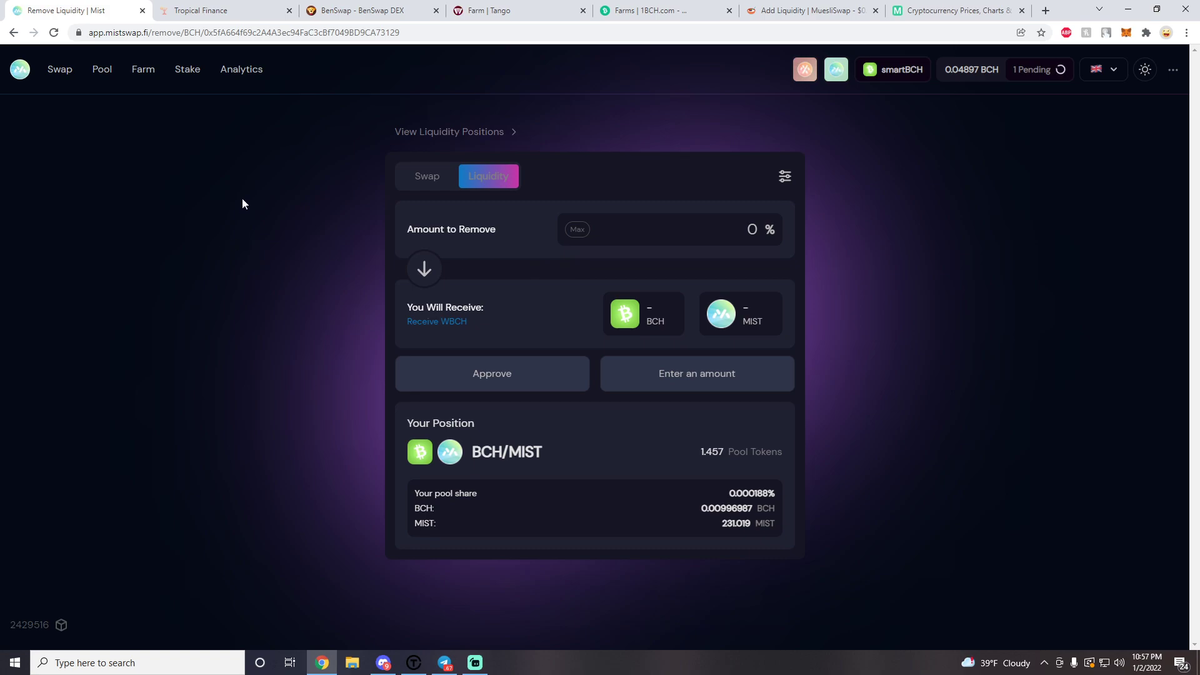
Stake the maximum MIST balance for xMIST on the staking page and approve the transaction in MetaMask.
left_click(193, 72)
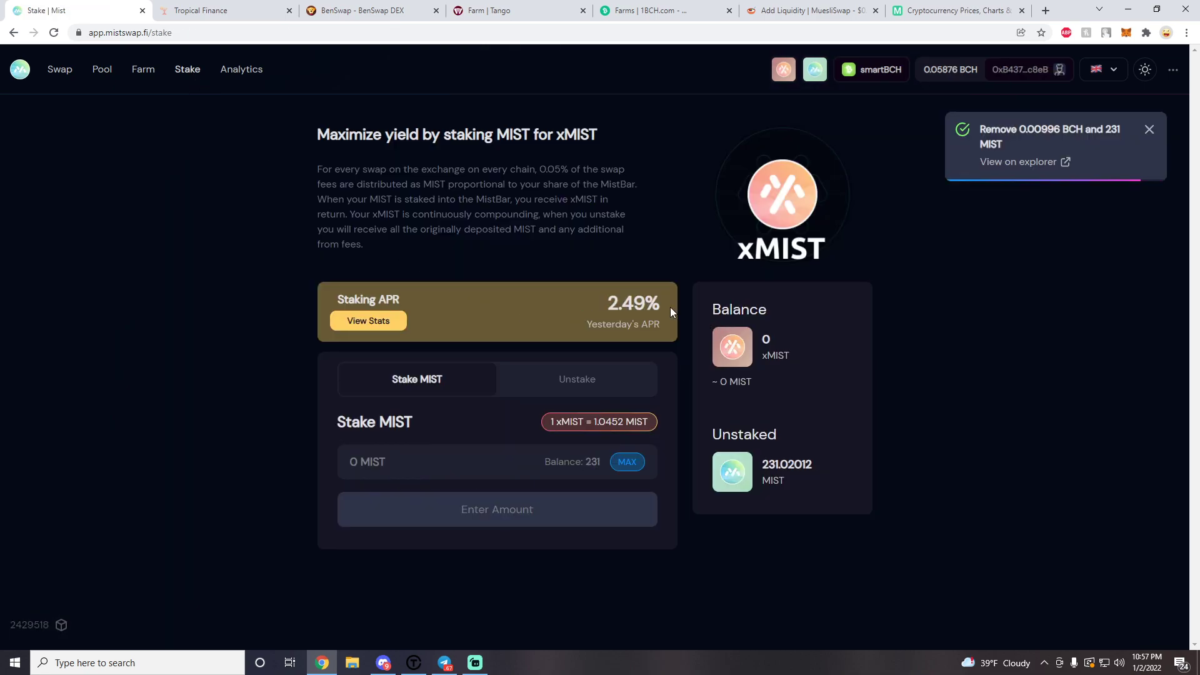
left_click(628, 462)
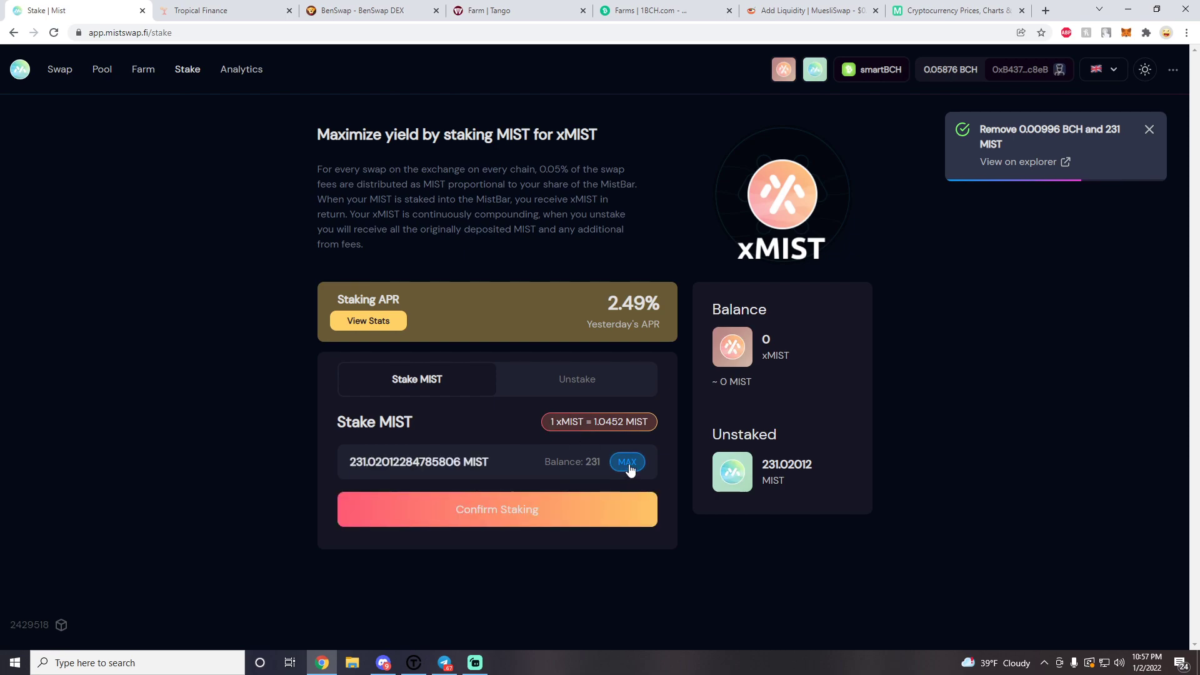
left_click(517, 516)
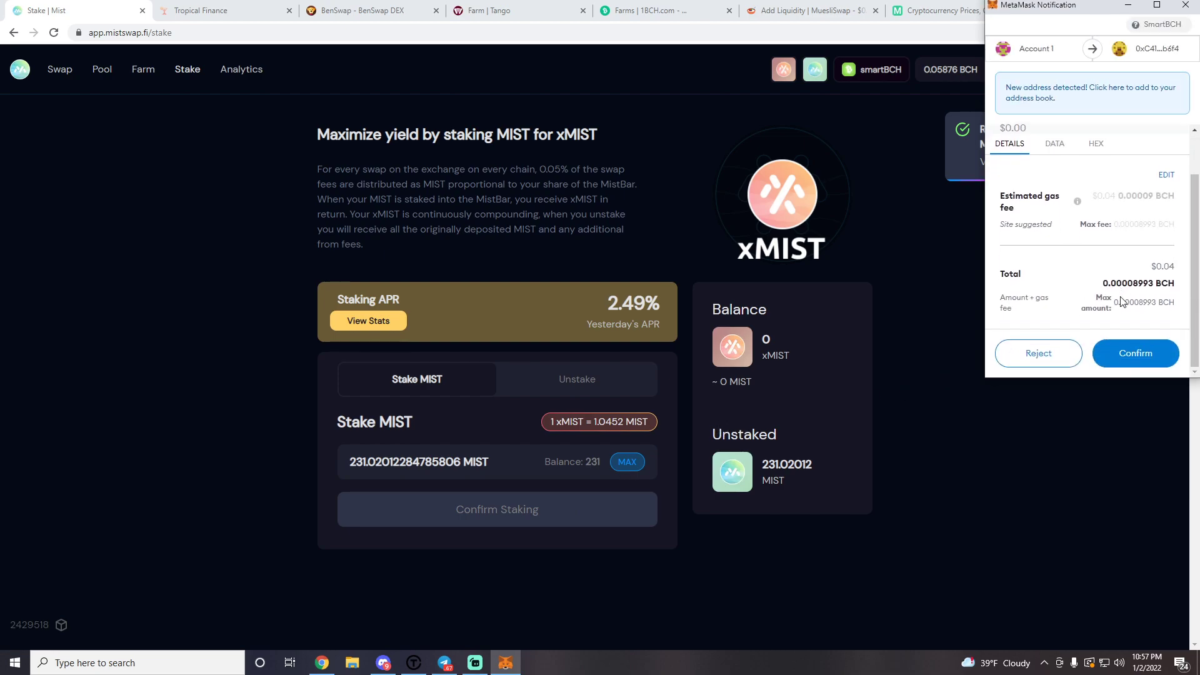
left_click(1136, 351)
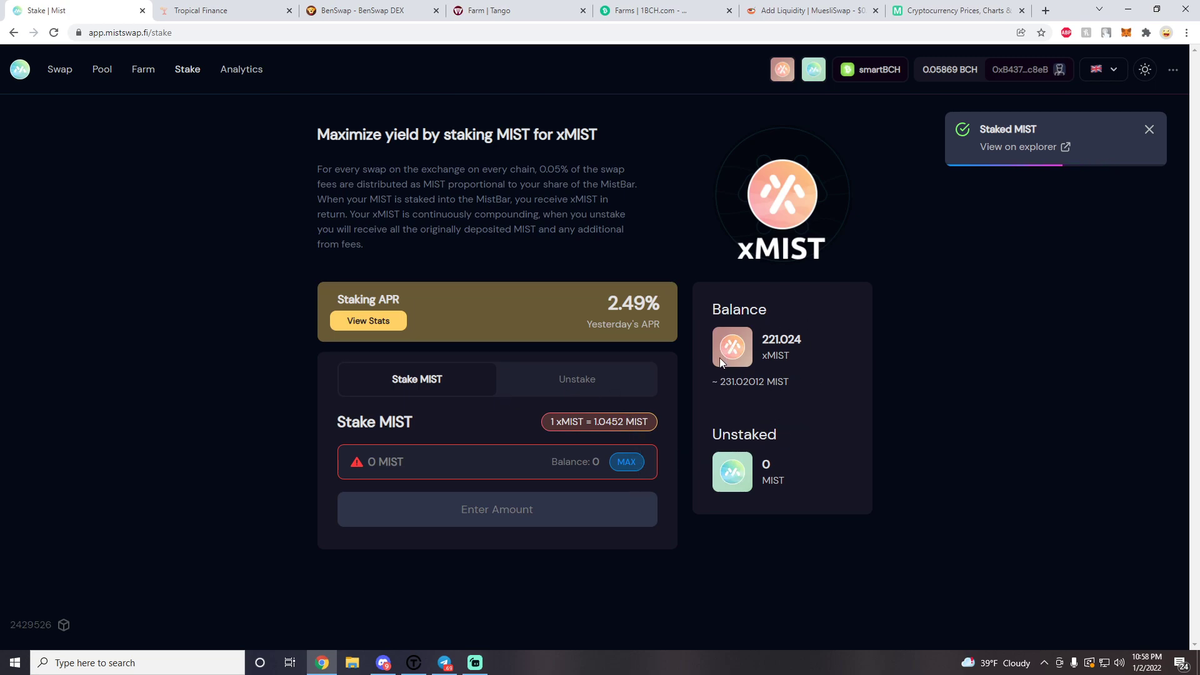
Unstake the maximum xMIST balance and submit the withdrawal to MetaMask.
left_click(578, 380)
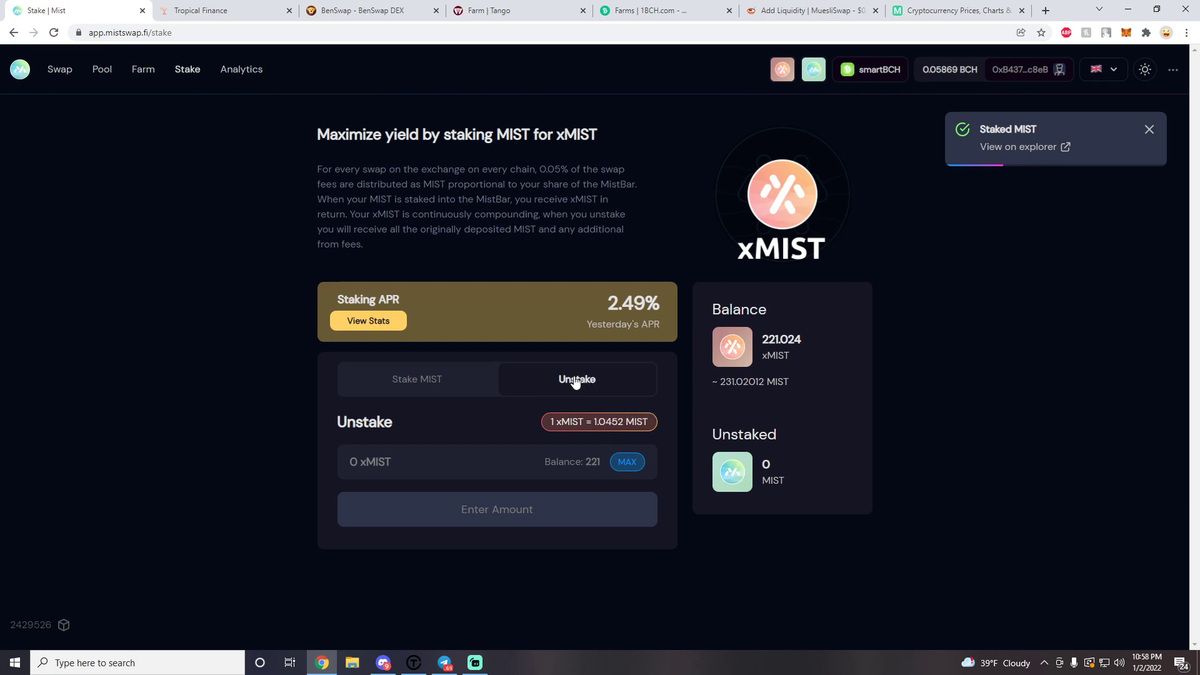
left_click(627, 463)
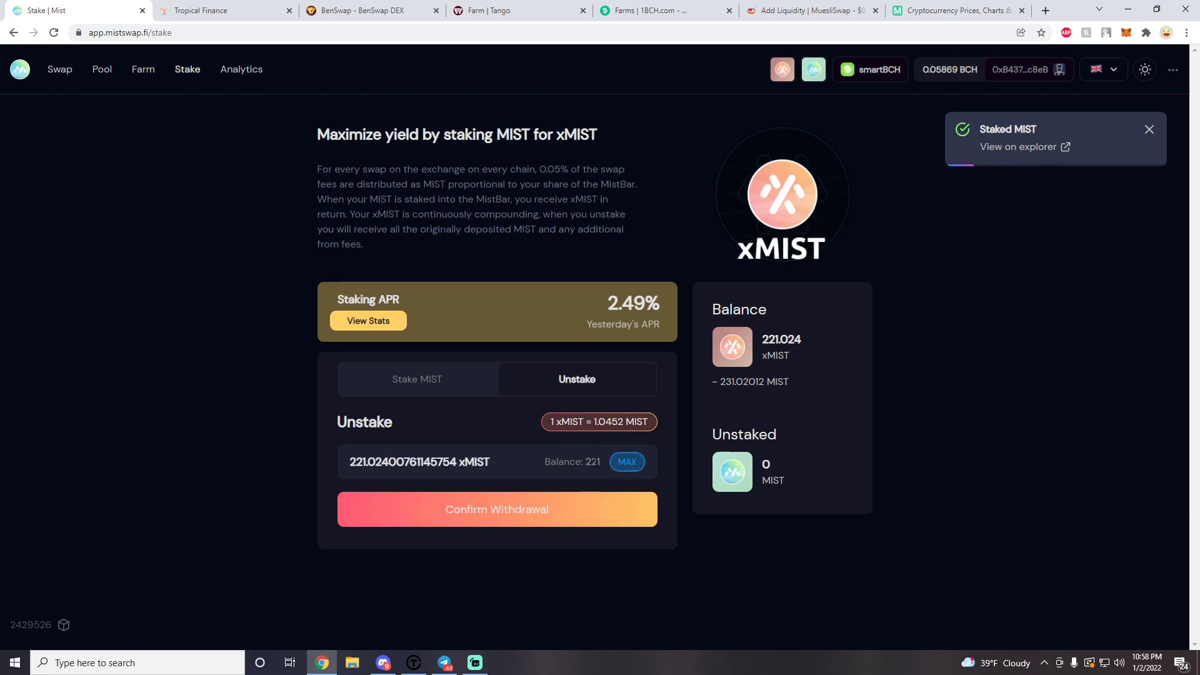
left_click(519, 518)
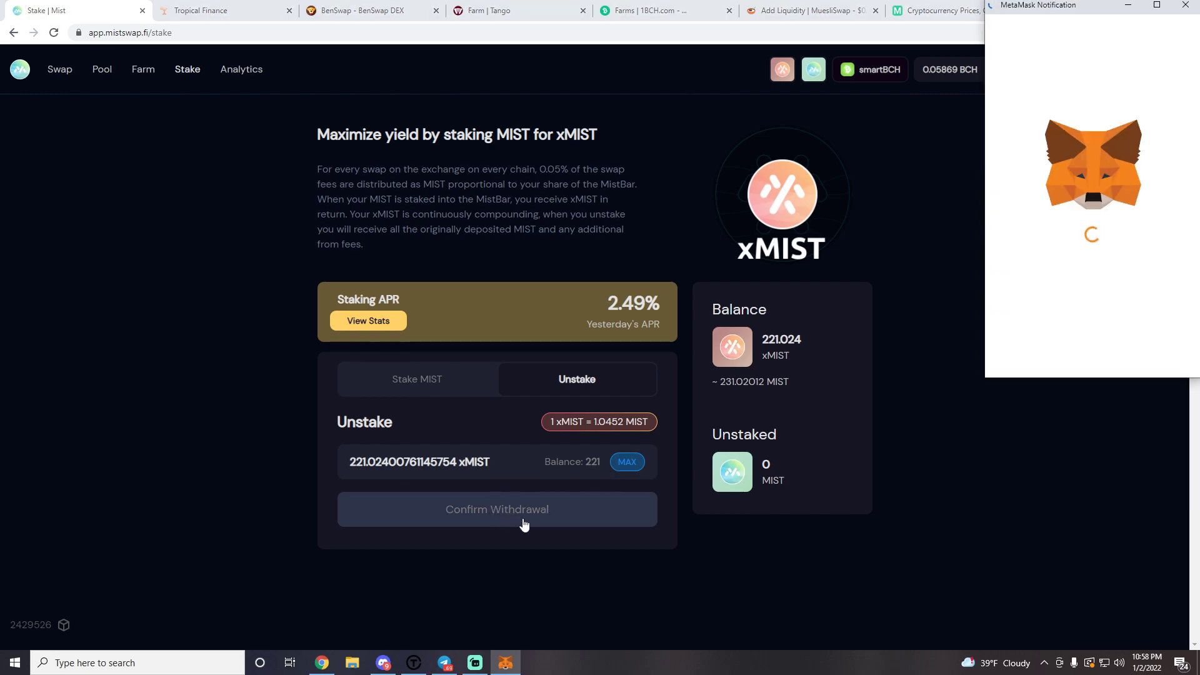
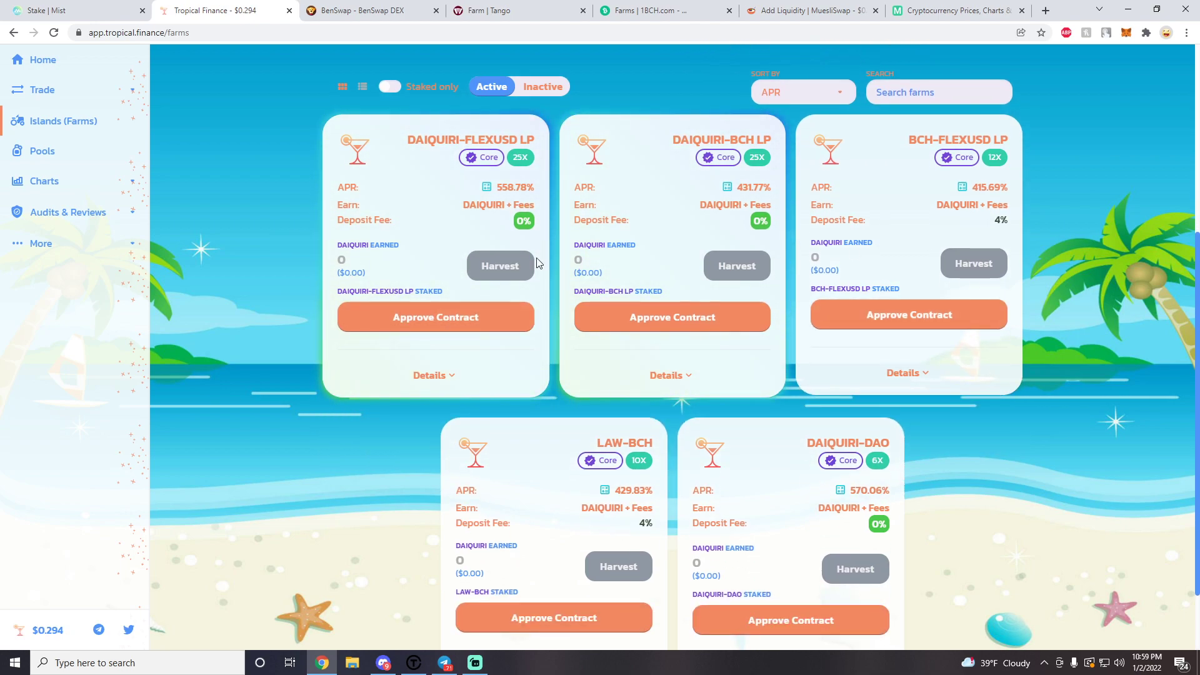
Look over the Tropical Finance farms and check on the unstaking back on the MISTswap staking page.
scroll(222, 177, "up", 1)
scroll(222, 177, "up", 1)
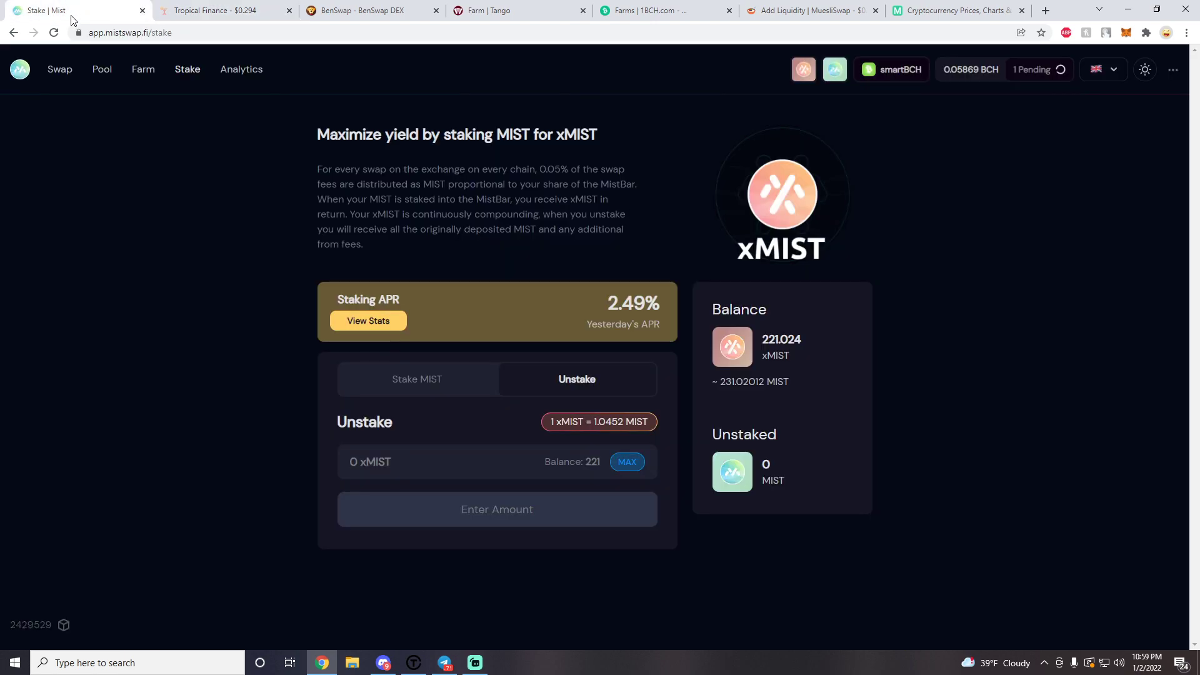
left_click(72, 8)
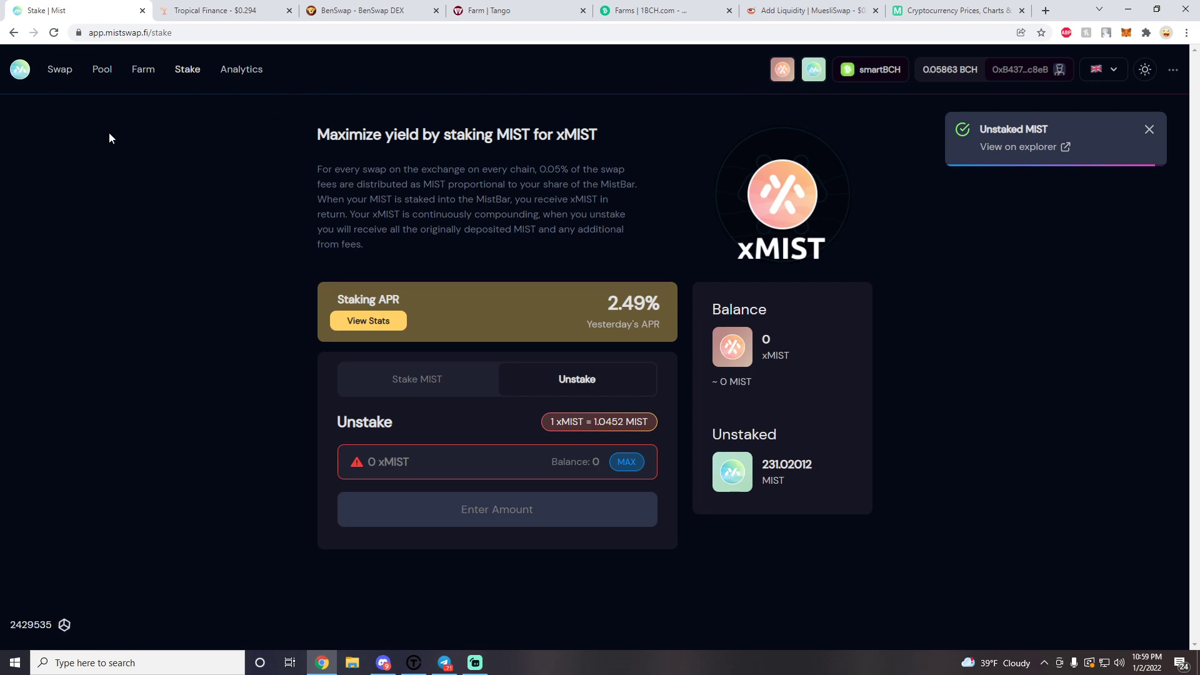
Switch to Tropical Finance and set up an exchange of 1 BCH for DAIQUIRI.
left_click(236, 7)
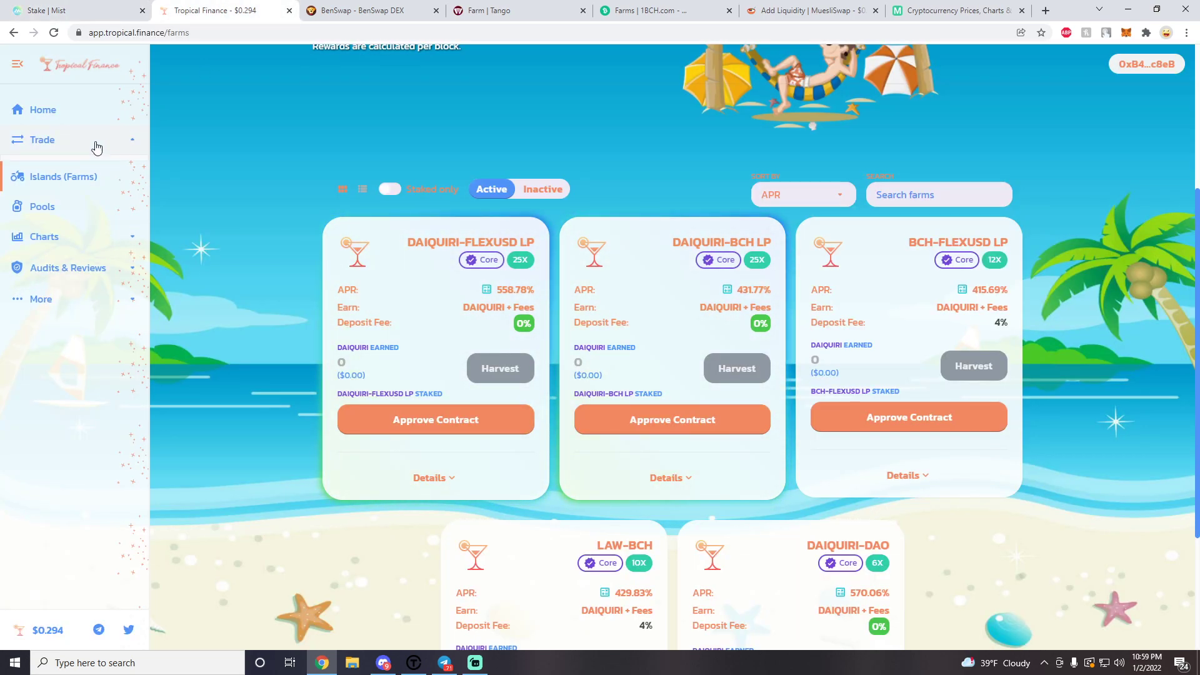
left_click(93, 143)
left_click(72, 172)
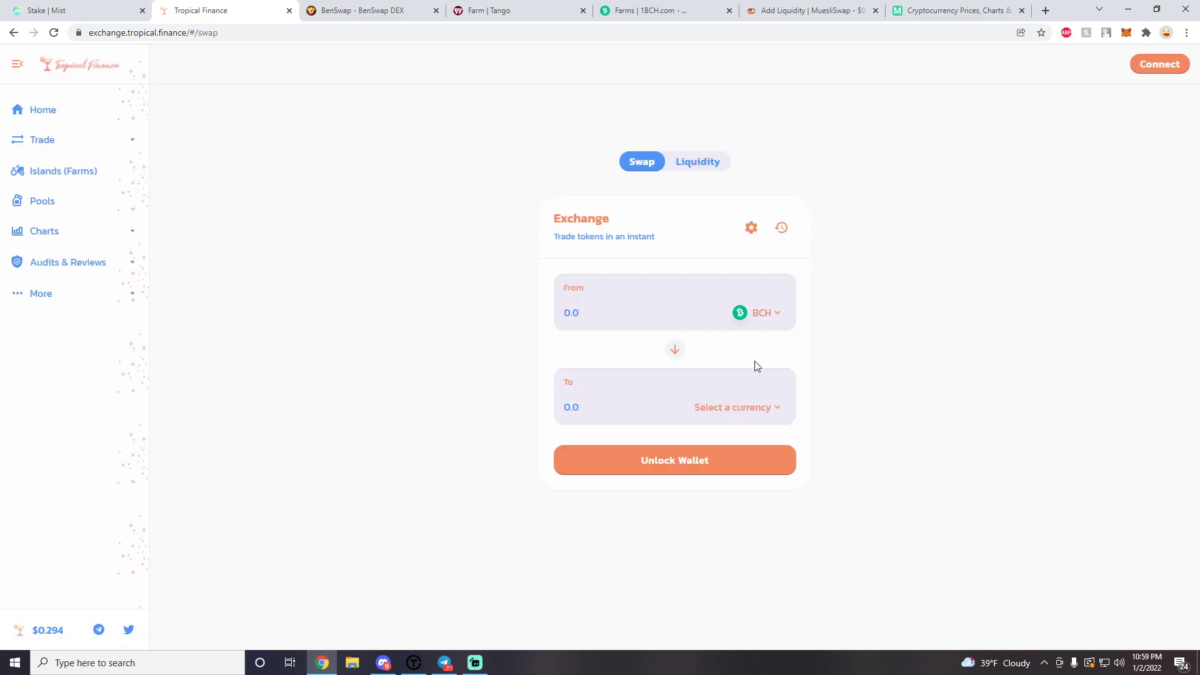
left_click(735, 409)
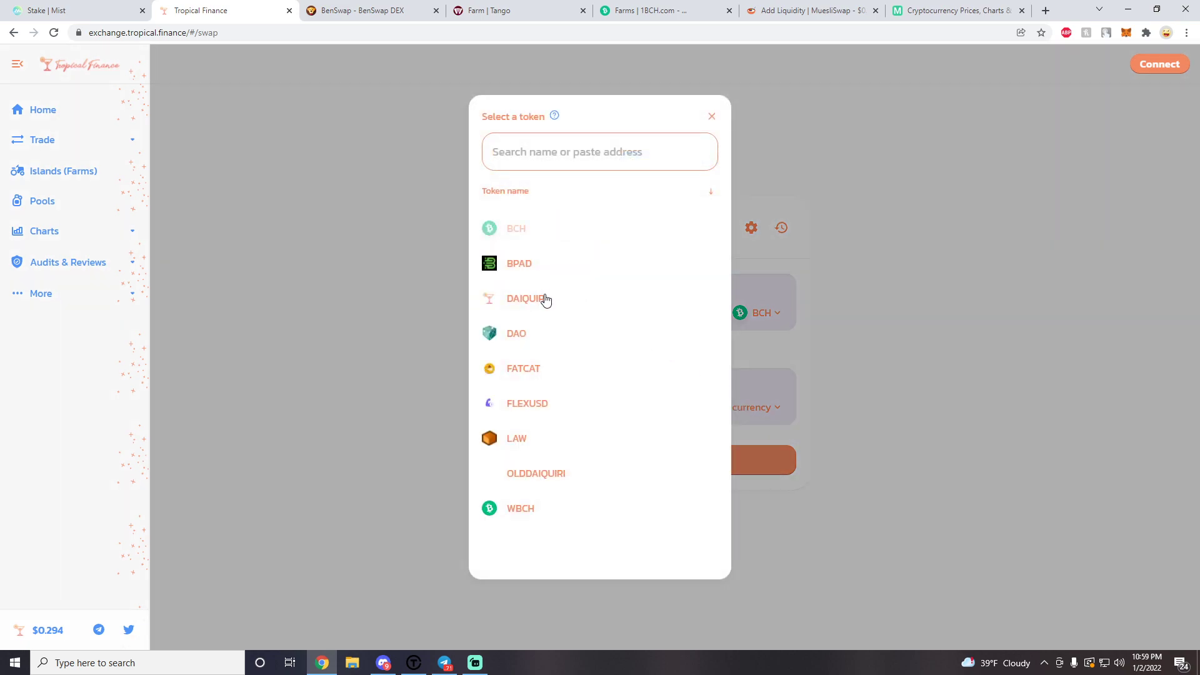
left_click(545, 302)
left_click(597, 315)
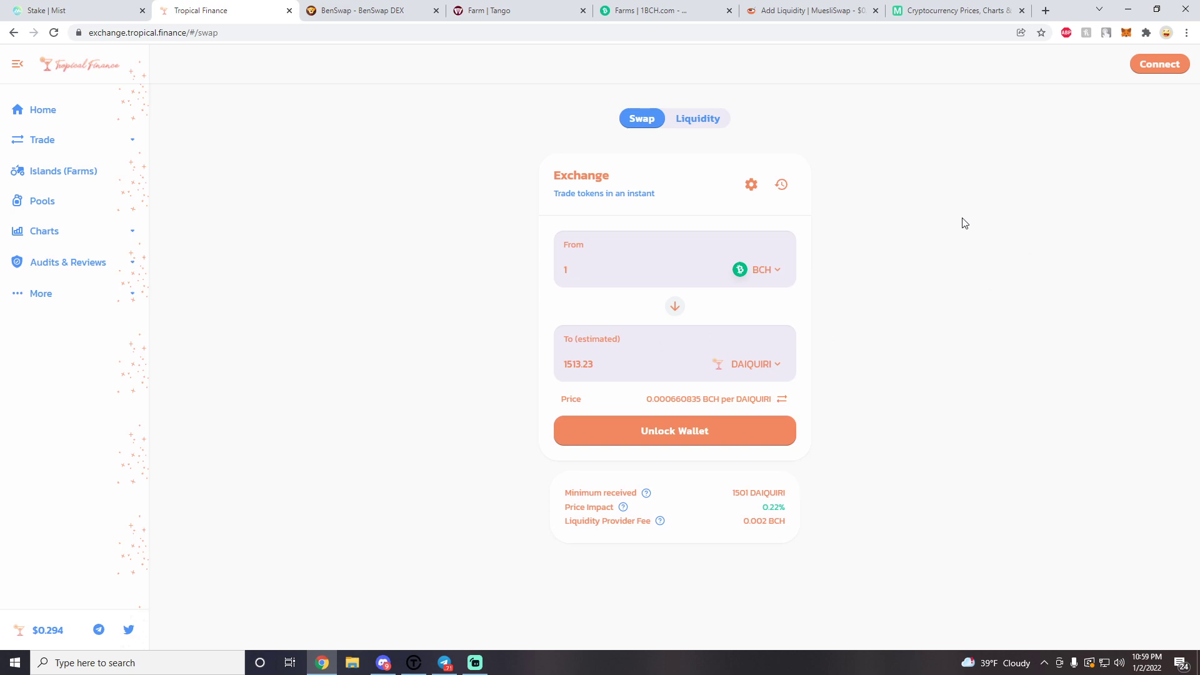
Connect the MetaMask wallet's Account 1 to the Tropical Finance exchange.
left_click(1164, 64)
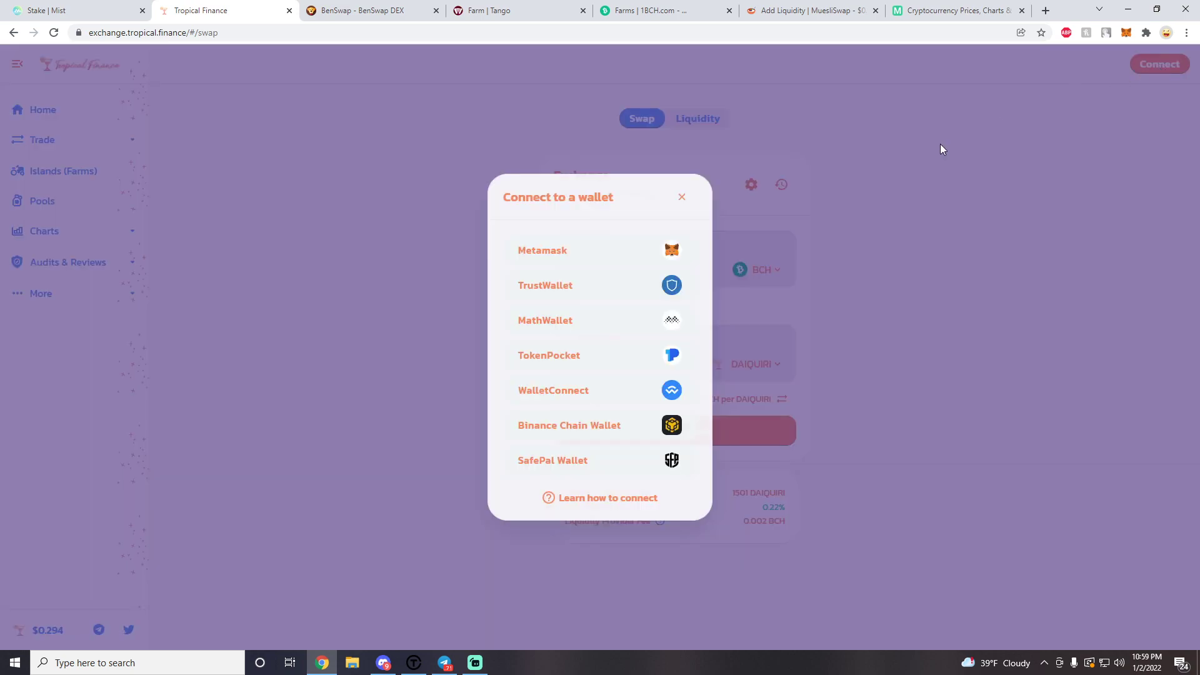
left_click(592, 254)
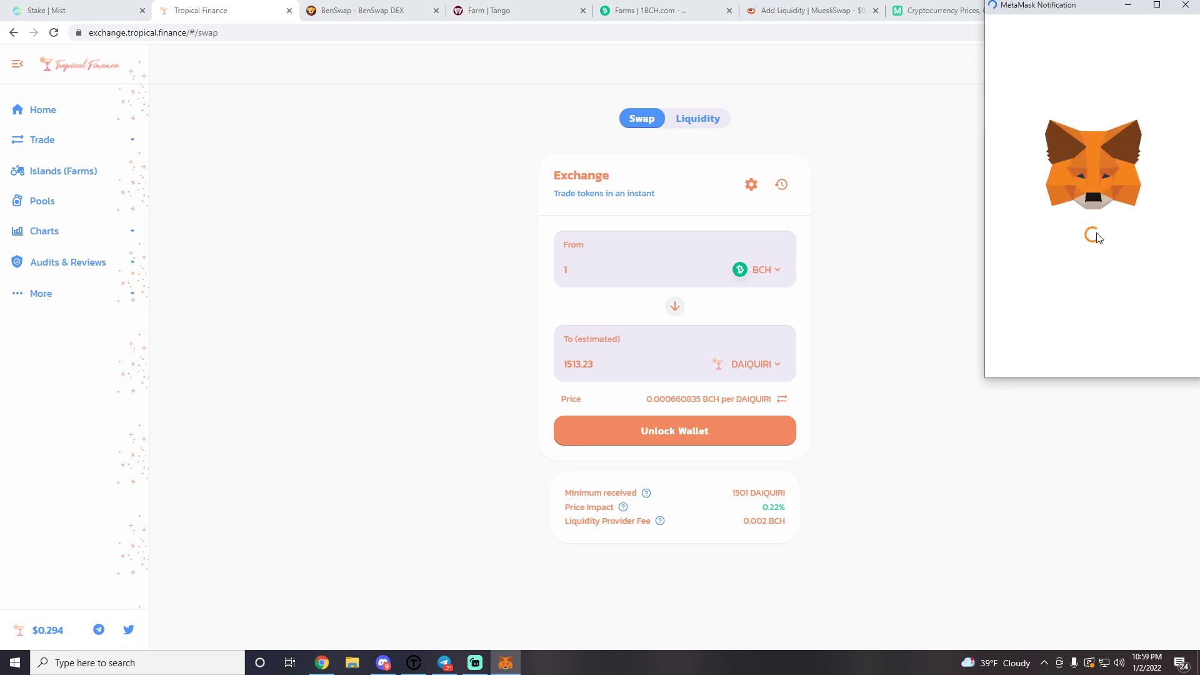
left_click(1149, 352)
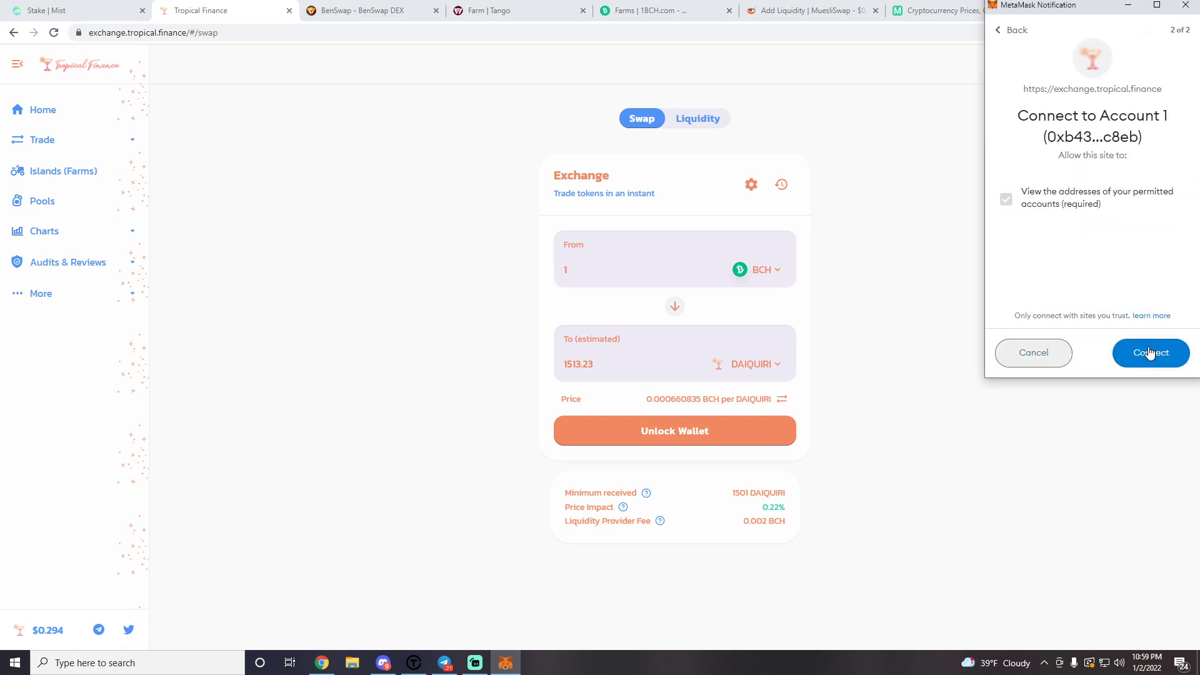
left_click(1153, 354)
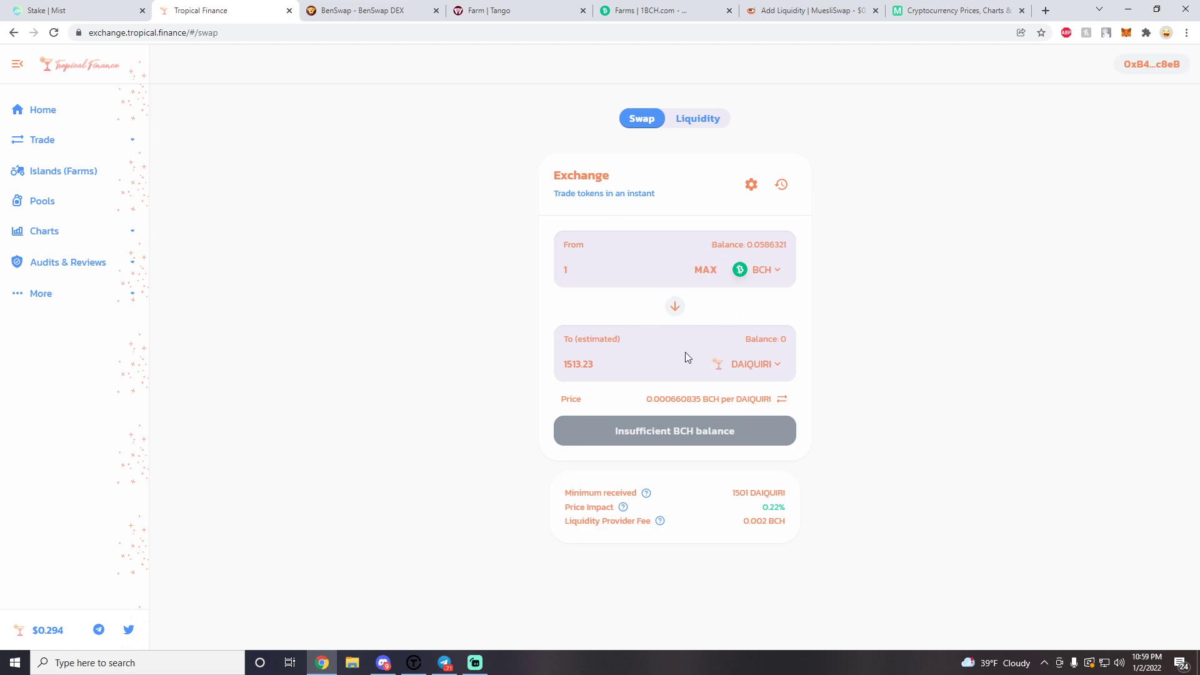
Check the tokens available for swapping and fill in a BCH/DAIQUIRI liquidity deposit with 1 BCH.
left_click(738, 364)
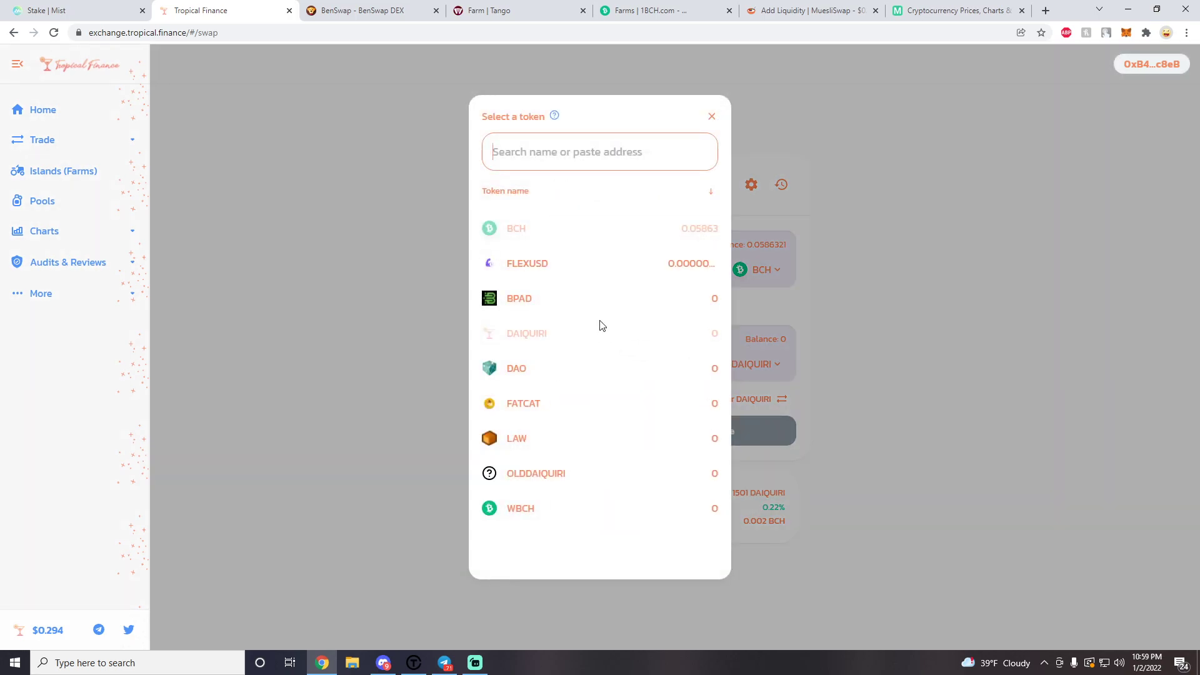
left_click(713, 118)
left_click(706, 128)
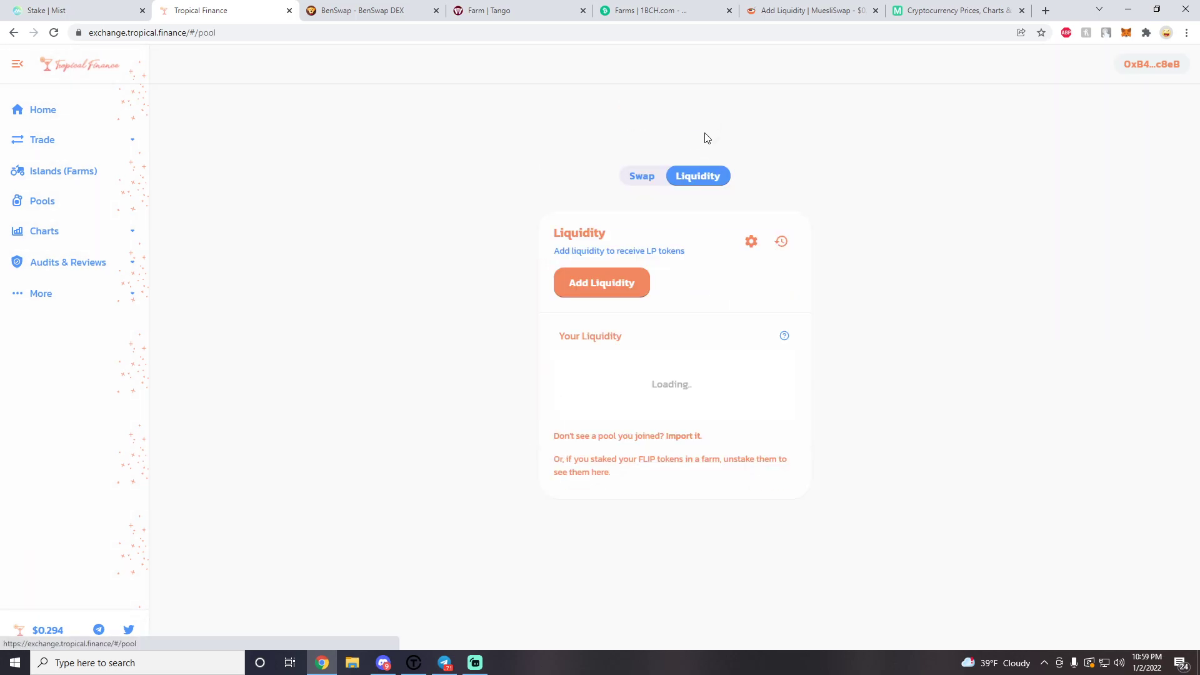
left_click(606, 286)
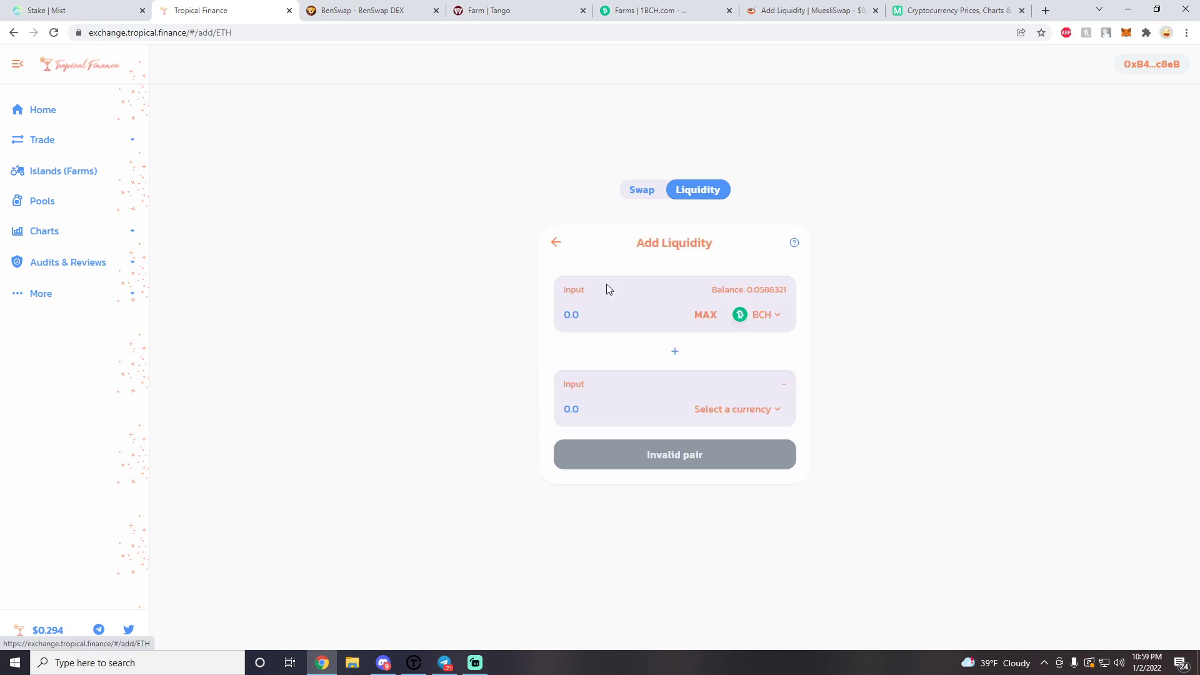
left_click(738, 406)
left_click(560, 336)
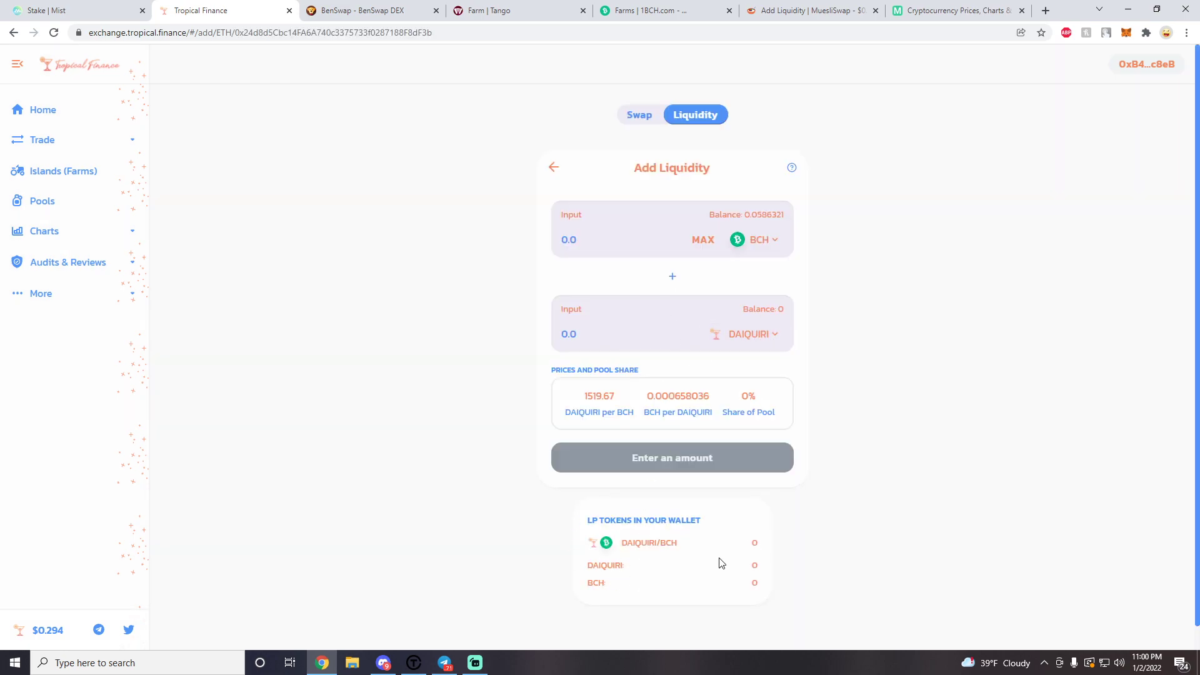
left_click(614, 236)
type("1")
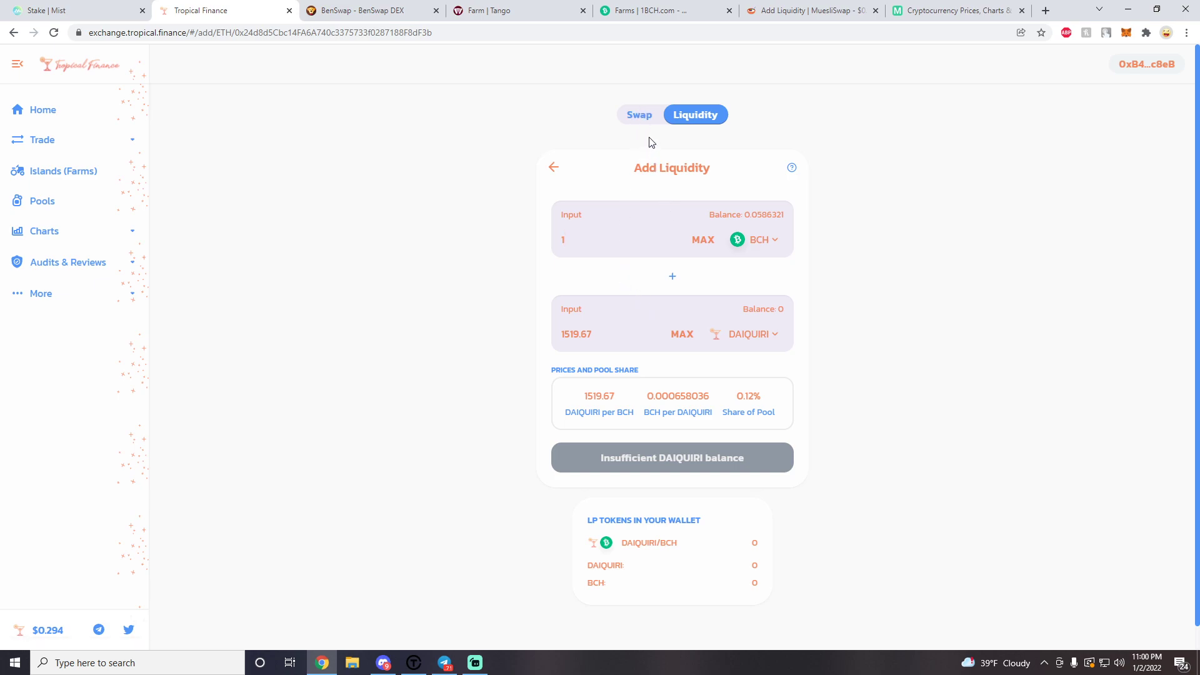
Open the Tropical Finance farms and examine the DAIQUIRI-BCH LP farm.
left_click(86, 178)
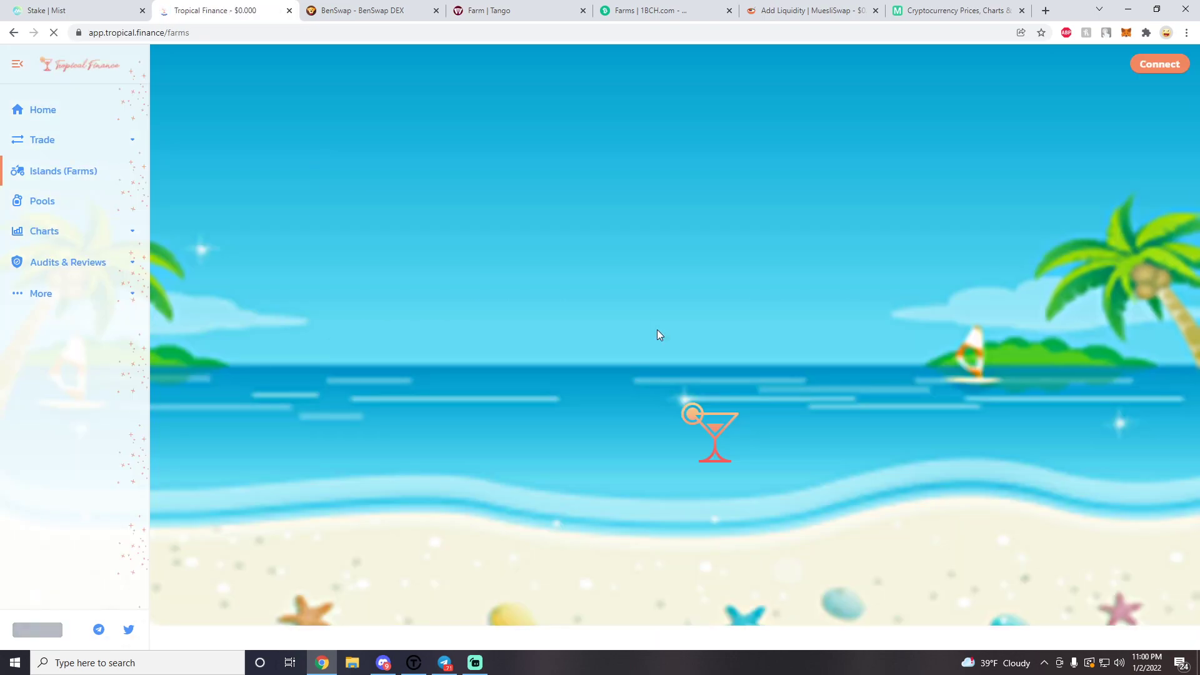
scroll(658, 329, "down", 4)
scroll(654, 347, "down", 2)
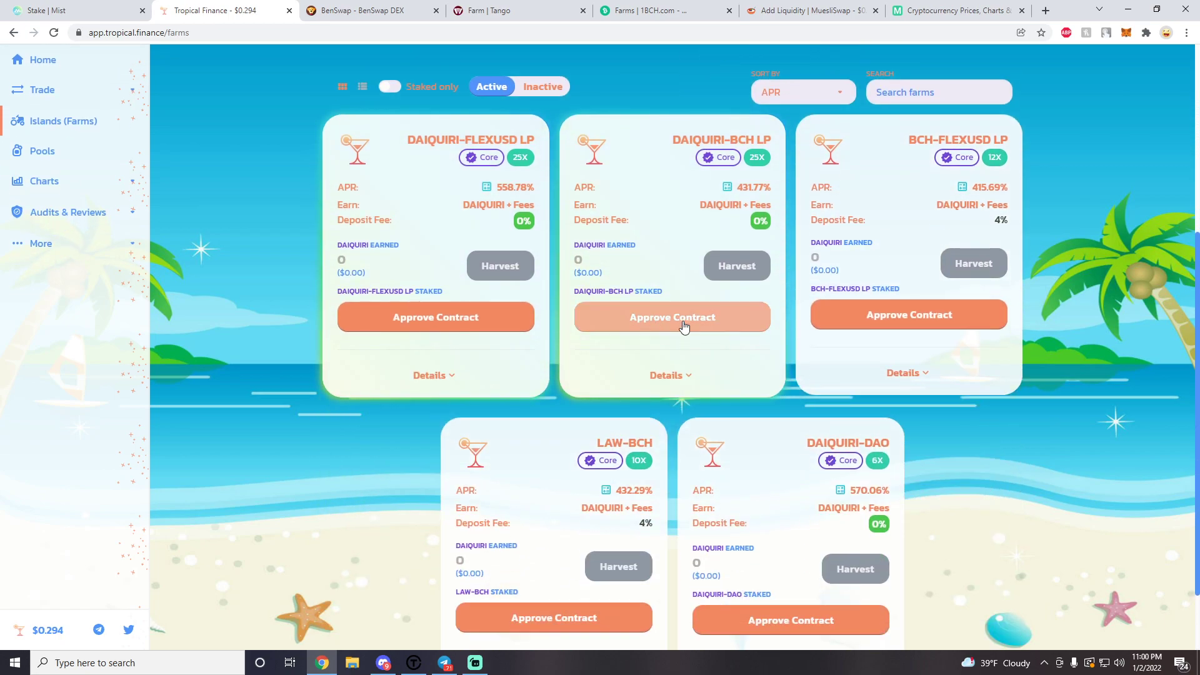
left_click(729, 315)
Switch to BenSwap and view its home page, token exchange and form for adding liquidity.
left_click(373, 9)
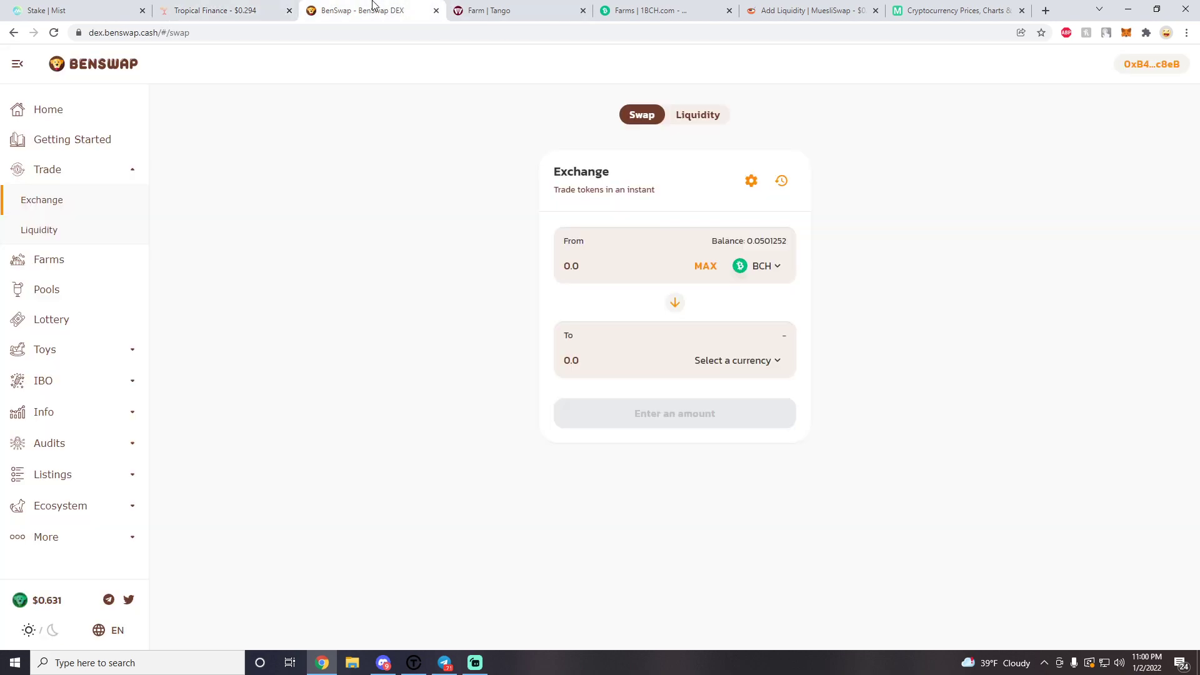
left_click(63, 115)
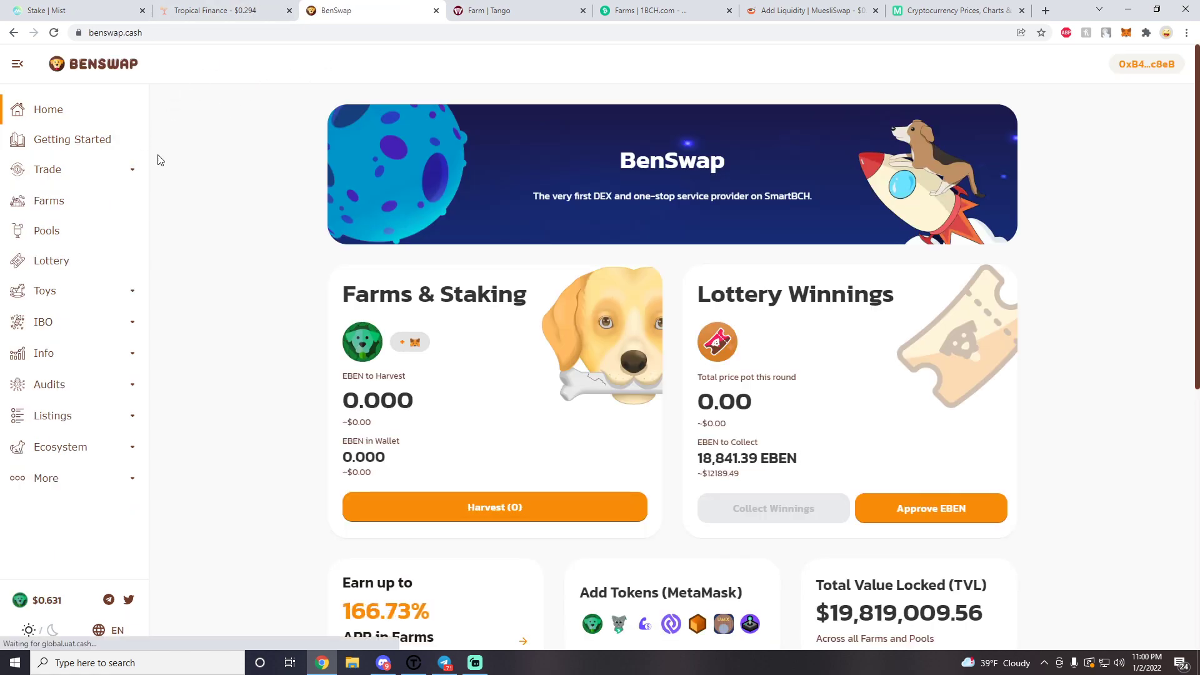
left_click(99, 178)
left_click(82, 205)
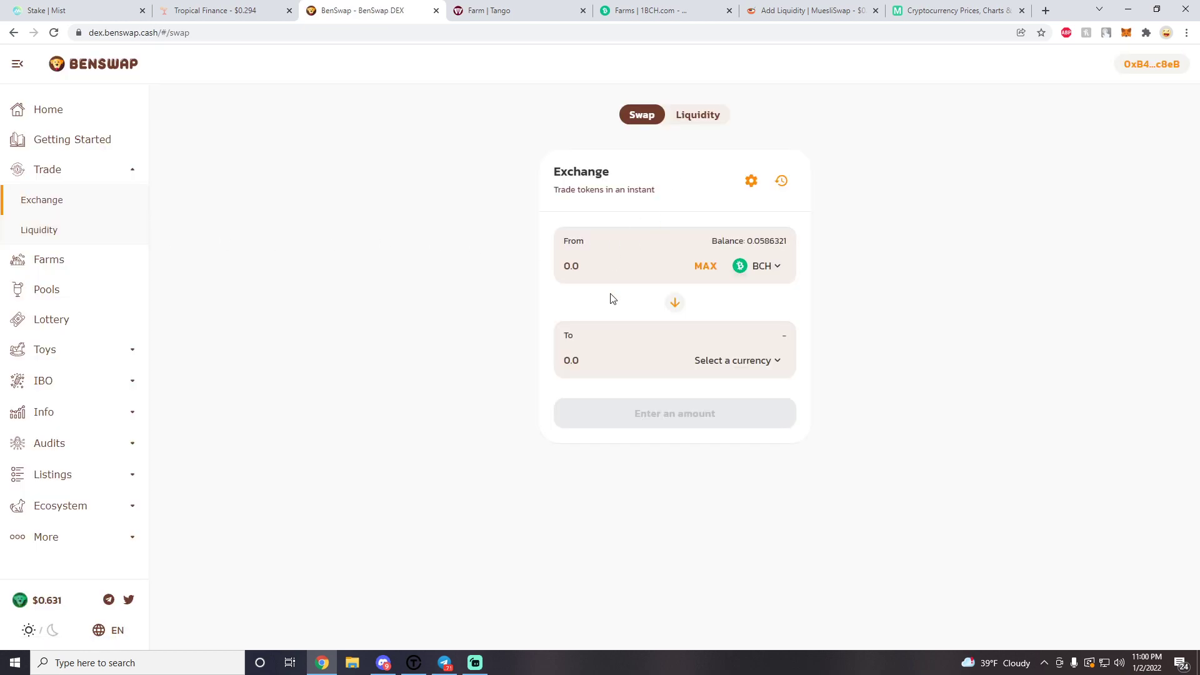
left_click(701, 117)
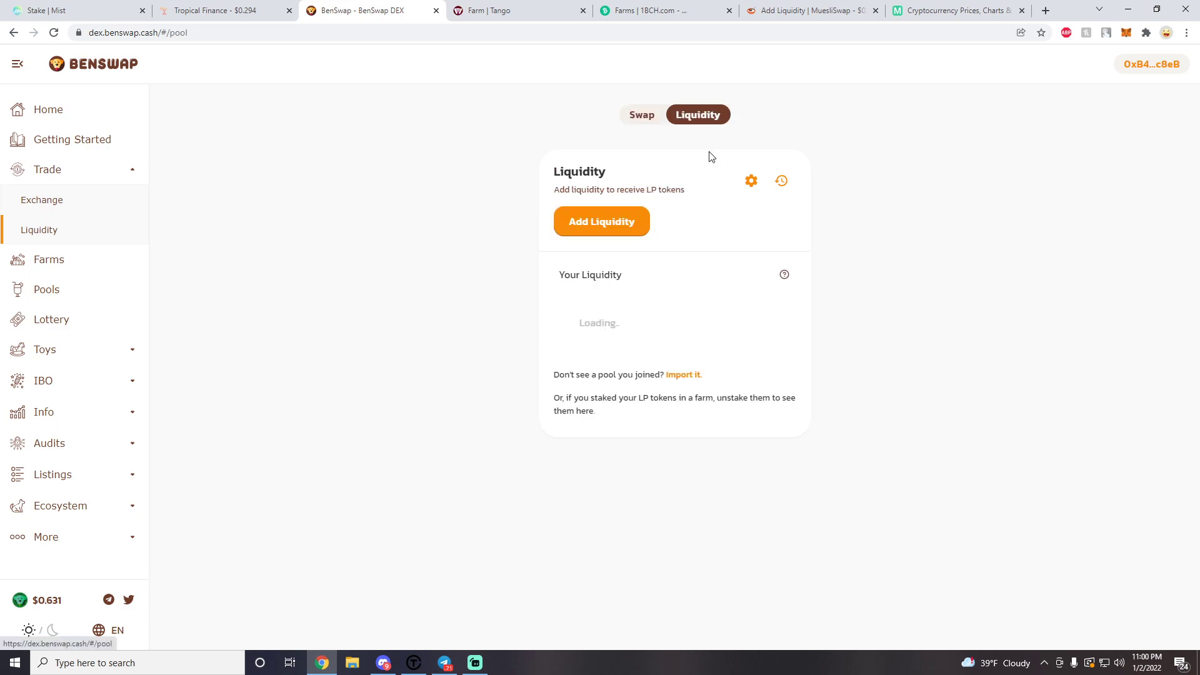
left_click(611, 222)
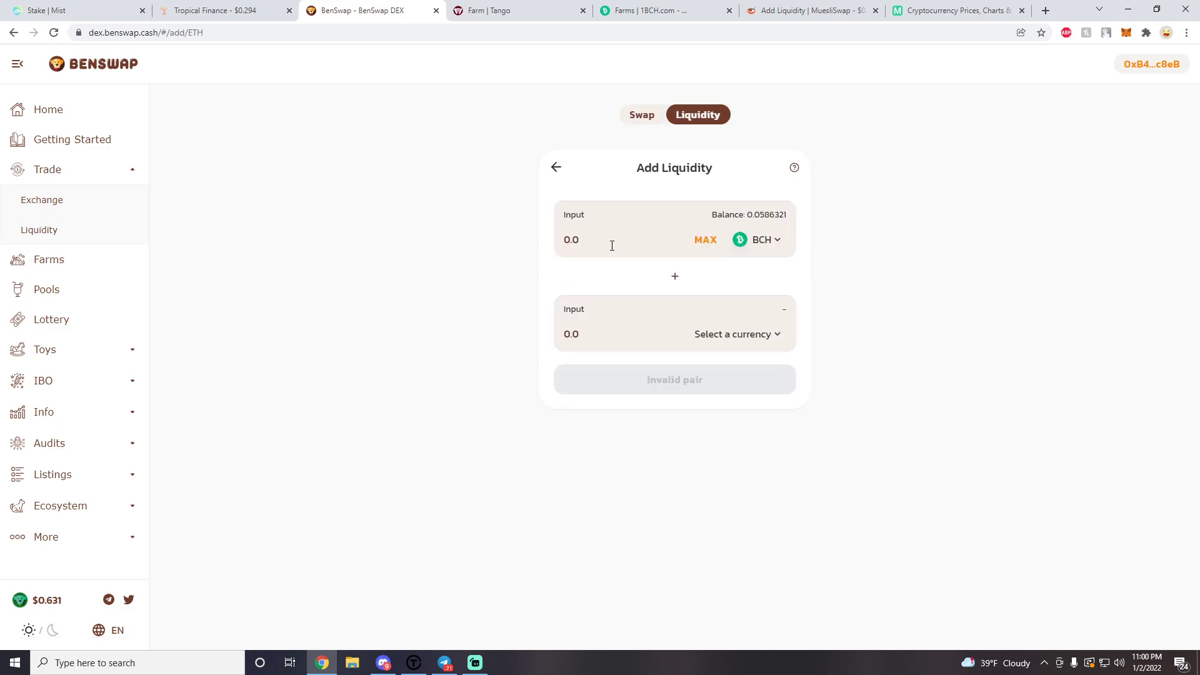
Switch to TangoSwap and view its farms and the TANGO/flexUSD swap form.
left_click(500, 9)
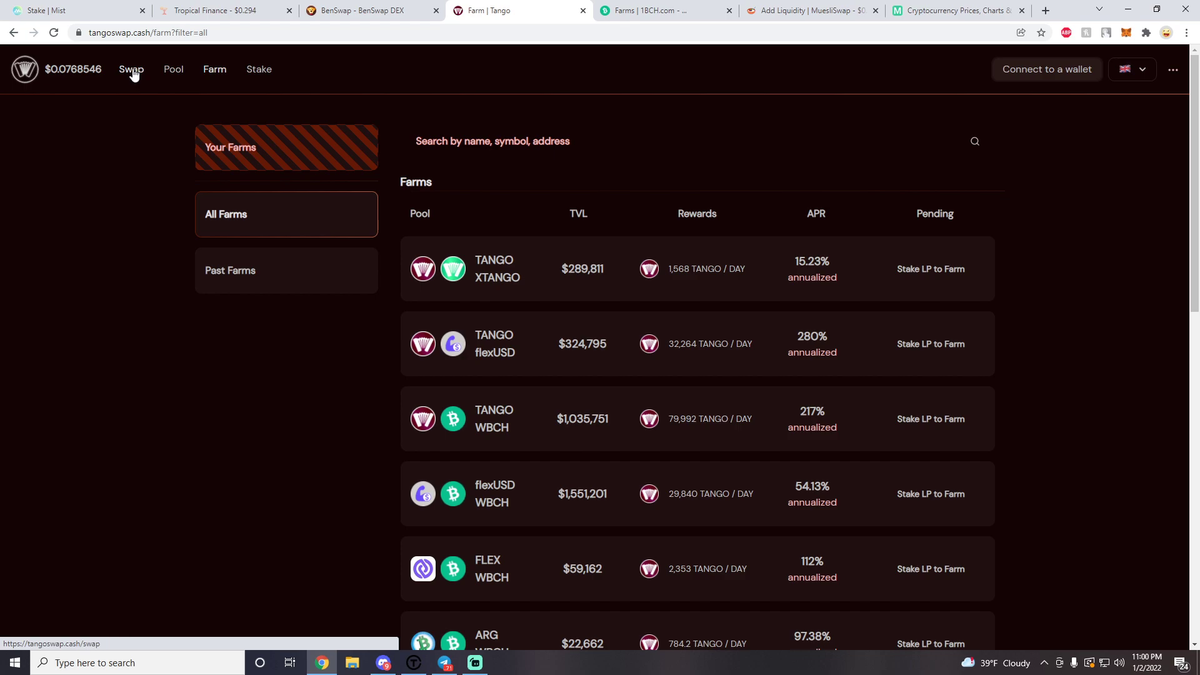
left_click(129, 72)
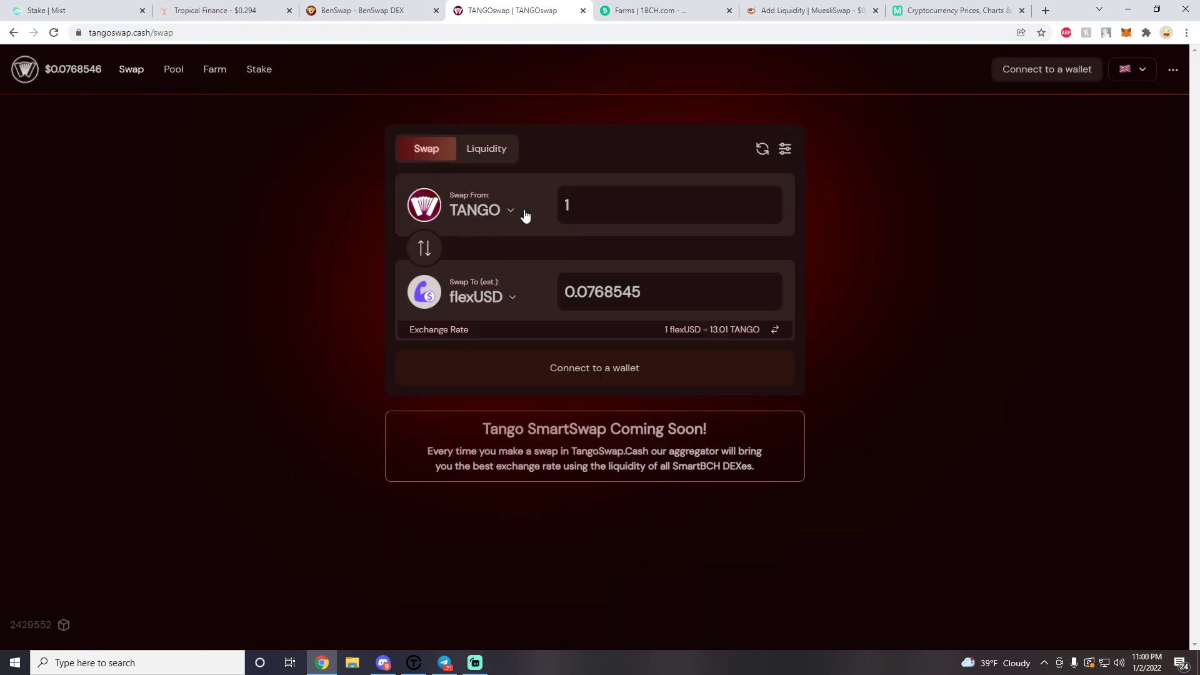
left_click(488, 157)
left_click(427, 258)
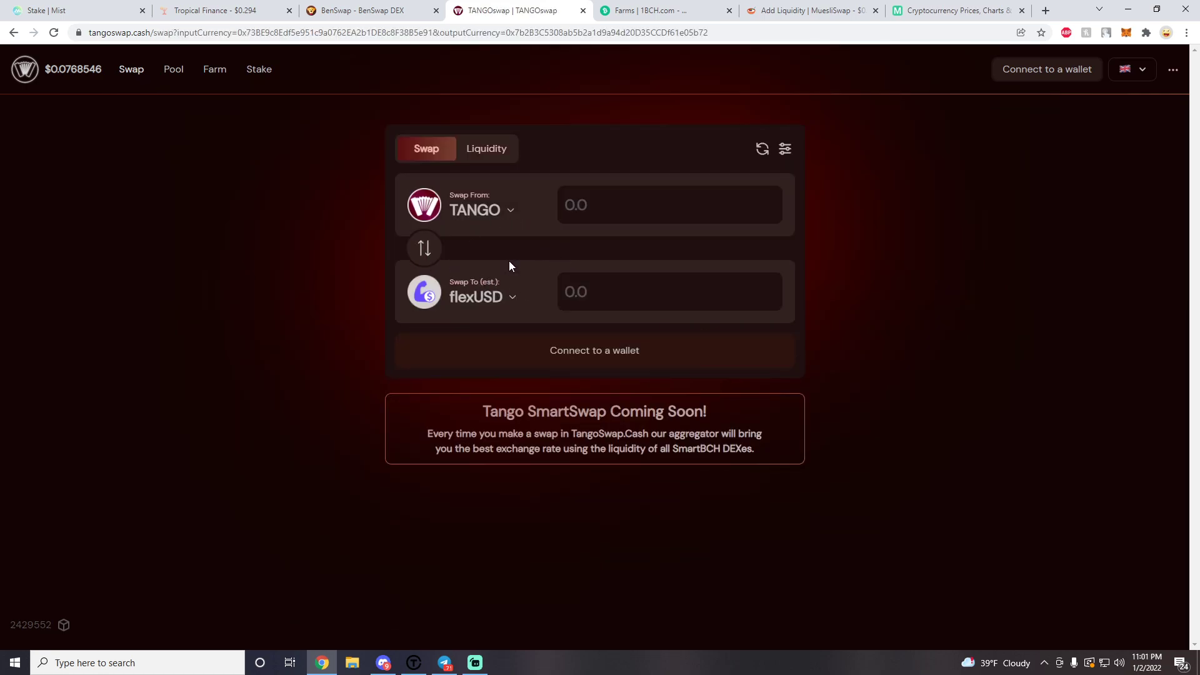
Switch to 1BCH and look through the available liquidity farms with their APR, liquidity and multipliers.
left_click(664, 15)
scroll(537, 262, "down", 1)
scroll(522, 261, "up", 1)
mouse_move(120, 66)
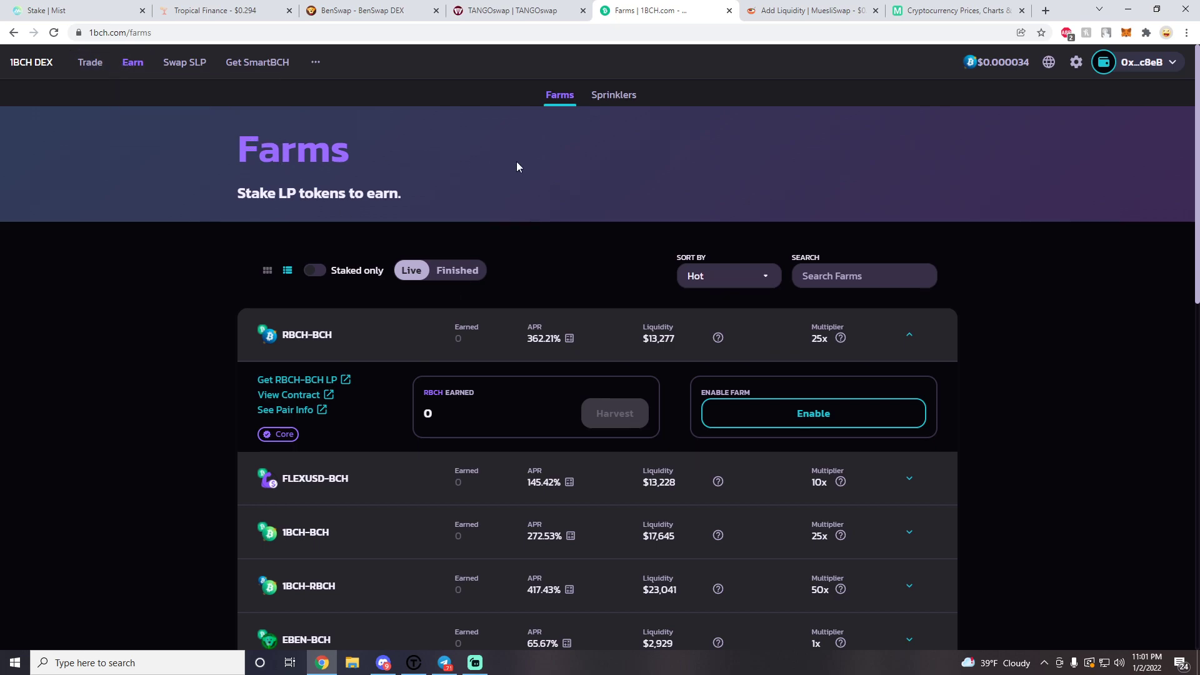
scroll(558, 258, "down", 2)
scroll(542, 225, "up", 1)
scroll(543, 225, "up", 1)
scroll(438, 181, "down", 1)
scroll(399, 195, "up", 1)
scroll(573, 188, "down", 3)
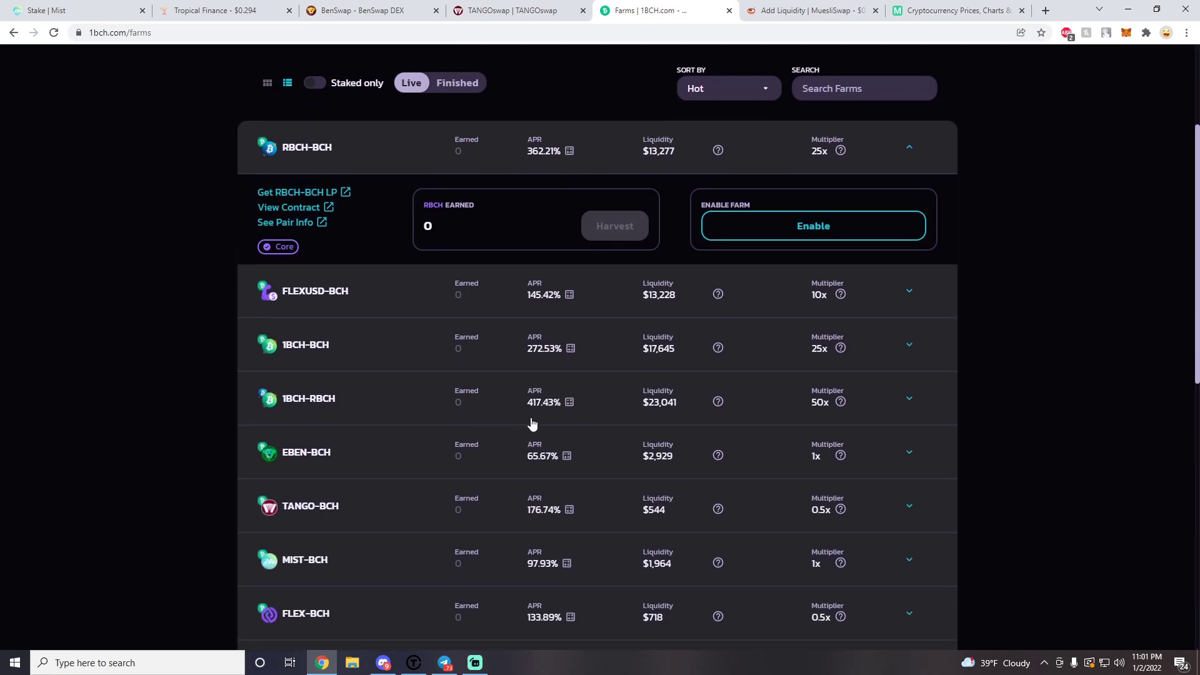
Examine the remaining 1BCH farms down to AXIEBCH-BCH, comparing their APR and liquidity.
scroll(490, 486, "down", 2)
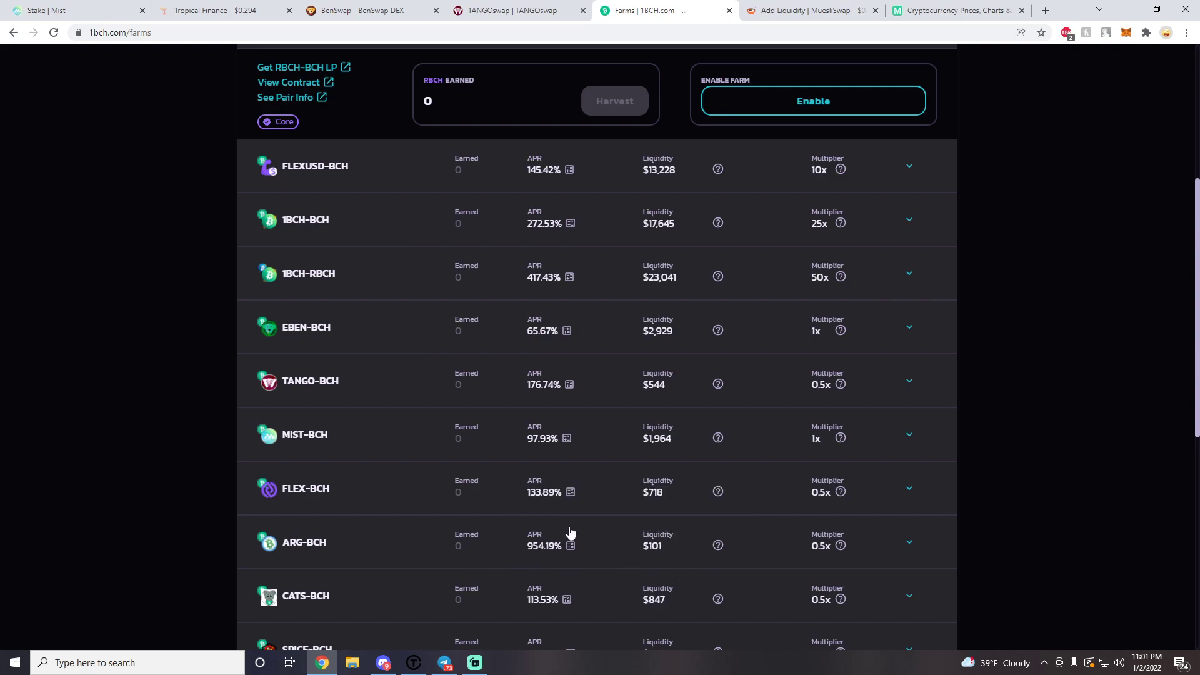
scroll(606, 539, "down", 2)
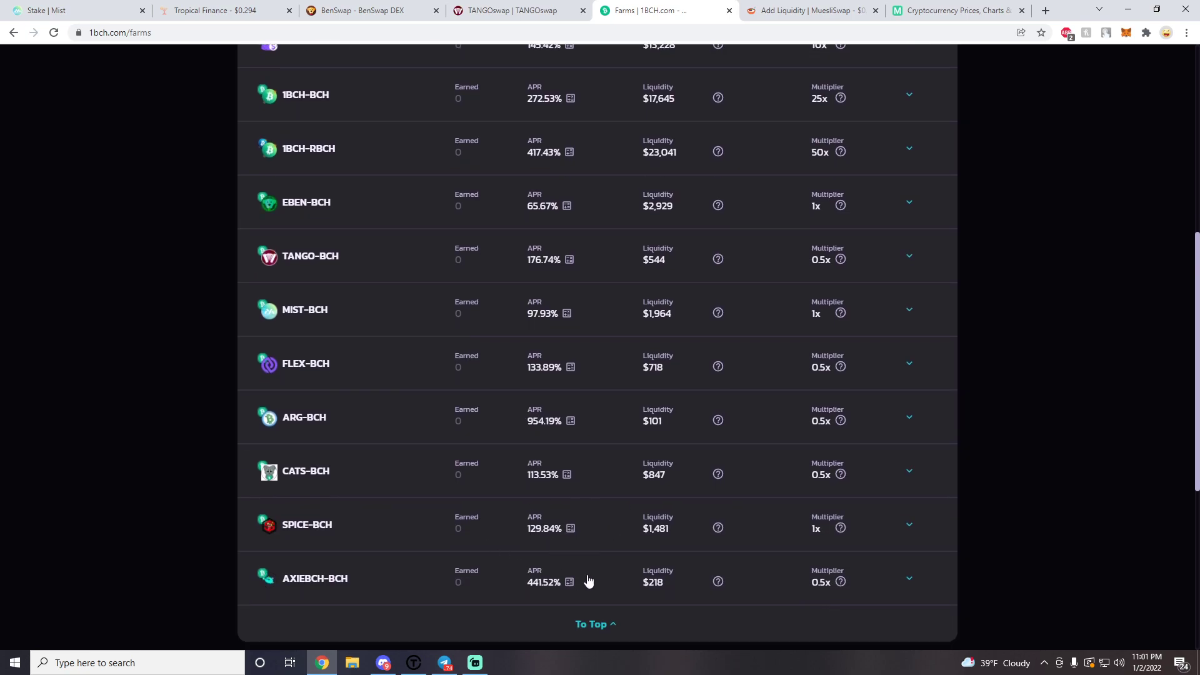
scroll(601, 572, "up", 2)
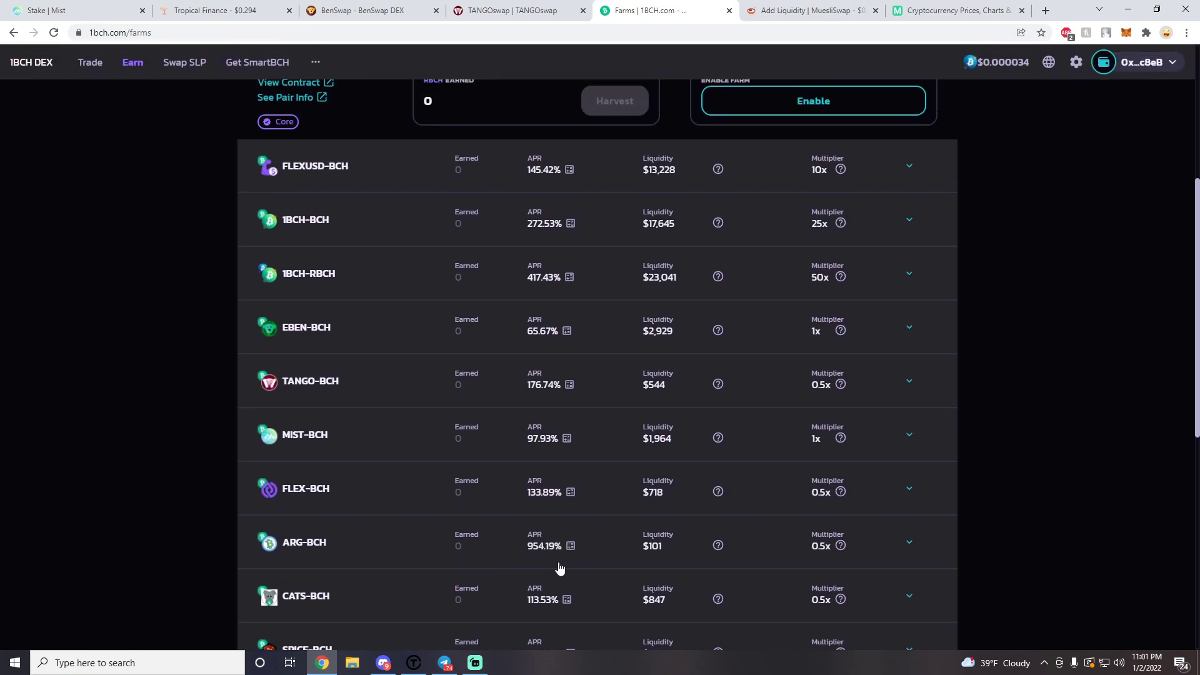
scroll(538, 557, "up", 5)
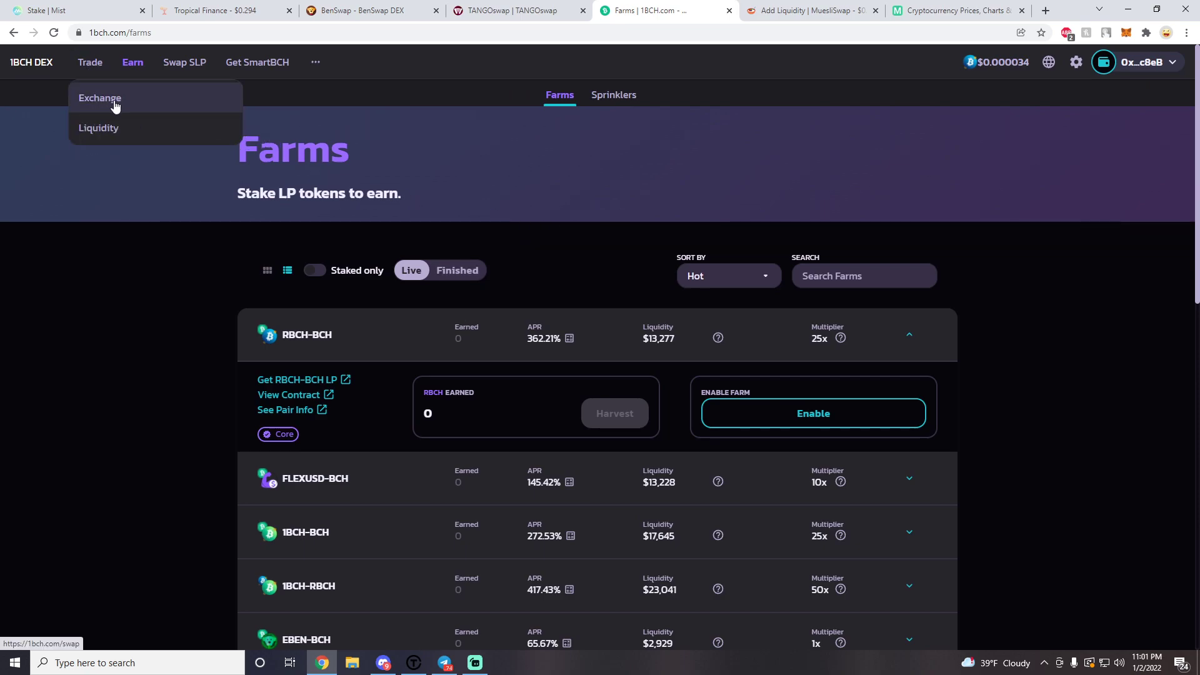
Open the 1BCH token exchange and choose 1BCH as the currency to receive for BCH.
left_click(114, 103)
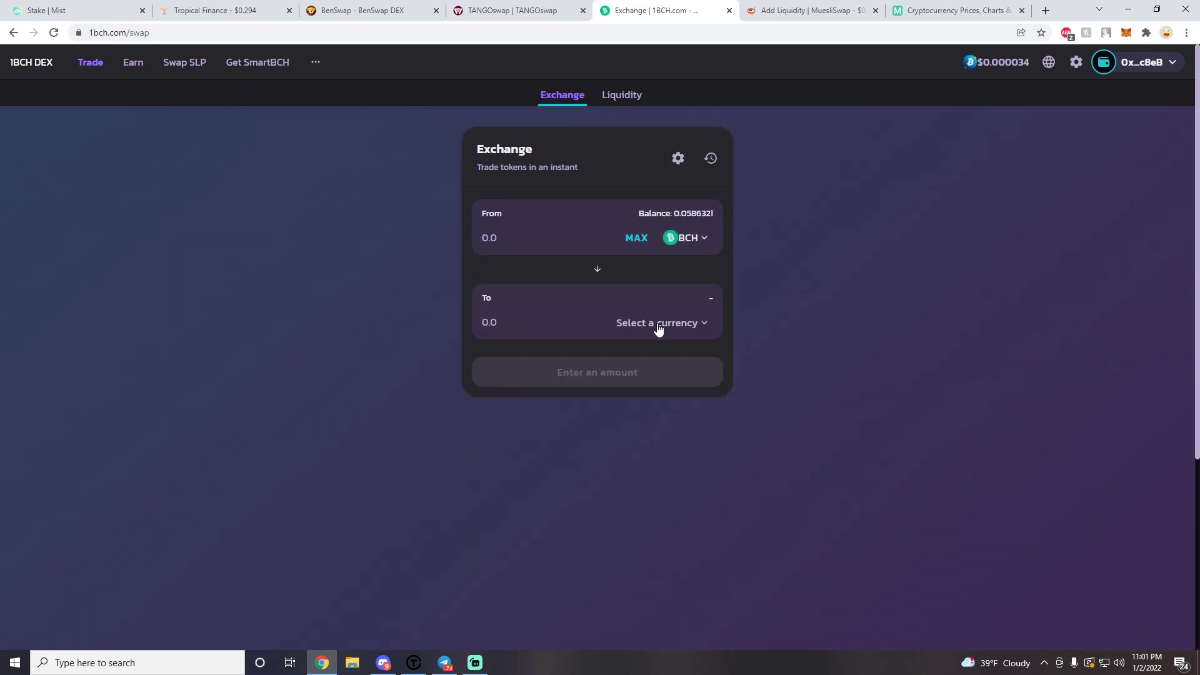
left_click(658, 325)
left_click(576, 376)
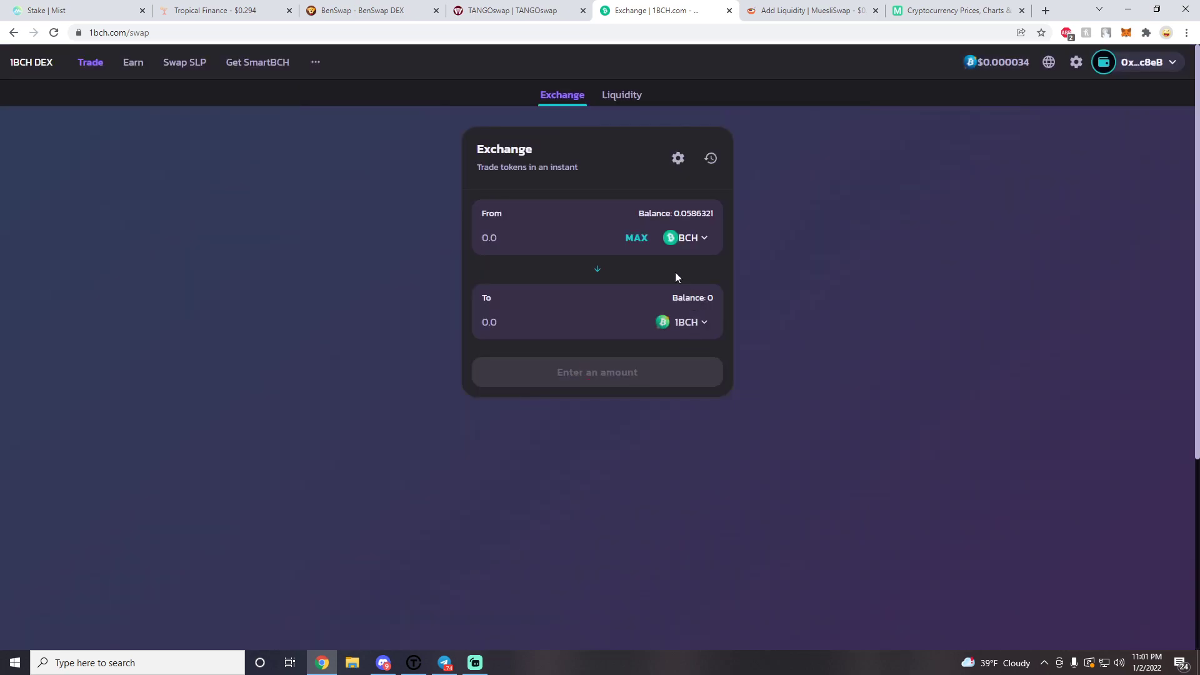
Open the form for adding liquidity and select BCH and MIST as the token pair.
left_click(619, 100)
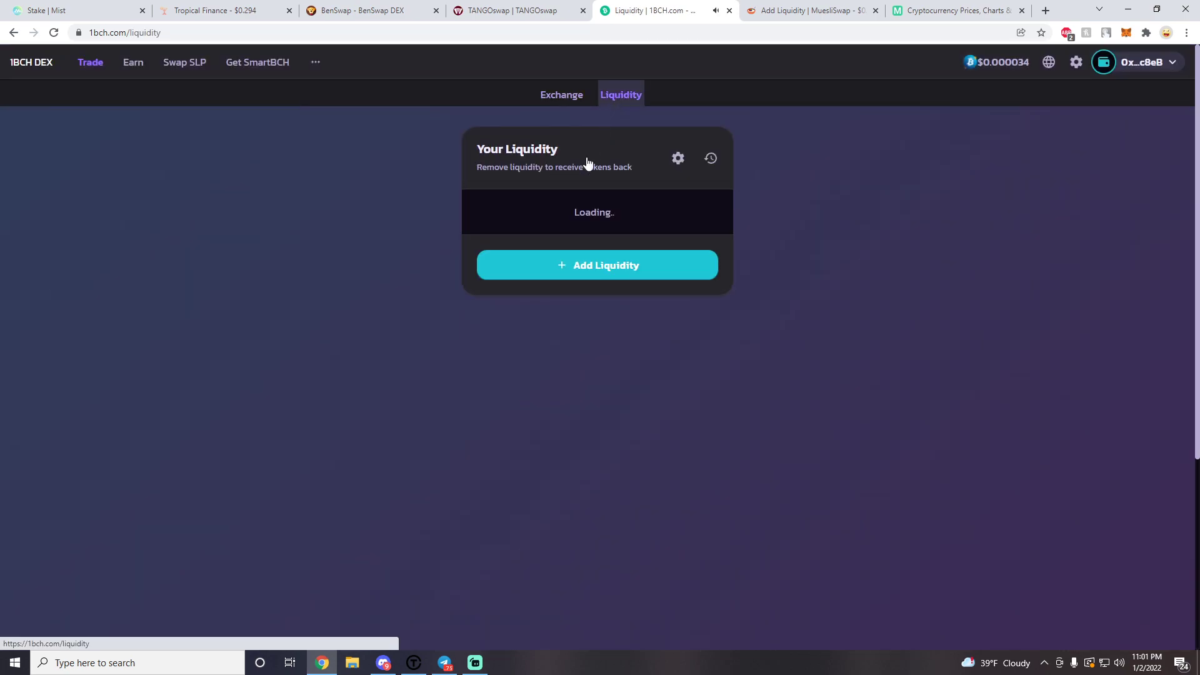
left_click(594, 326)
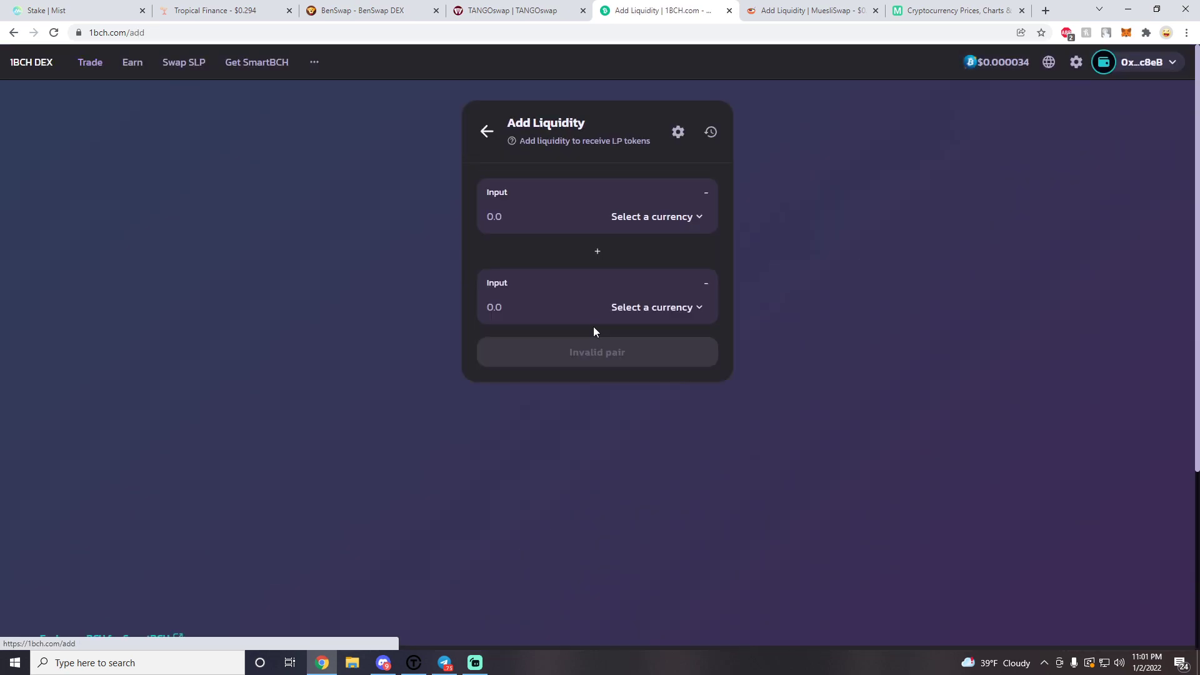
left_click(636, 216)
left_click(618, 346)
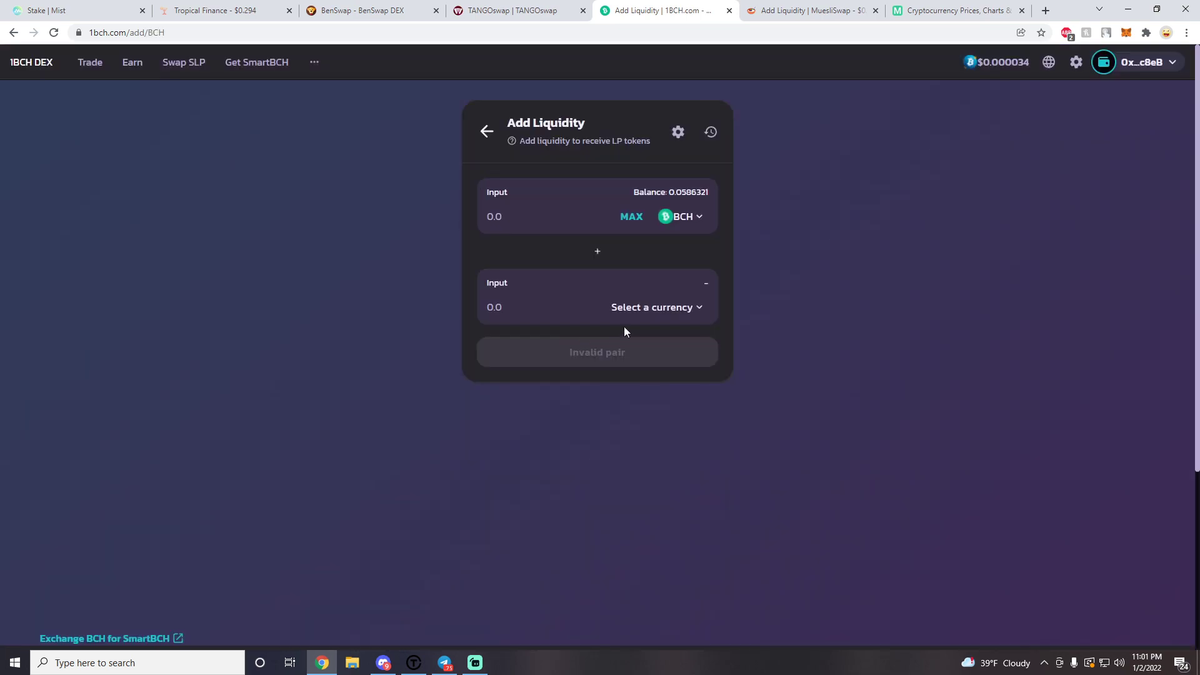
left_click(674, 308)
left_click(614, 387)
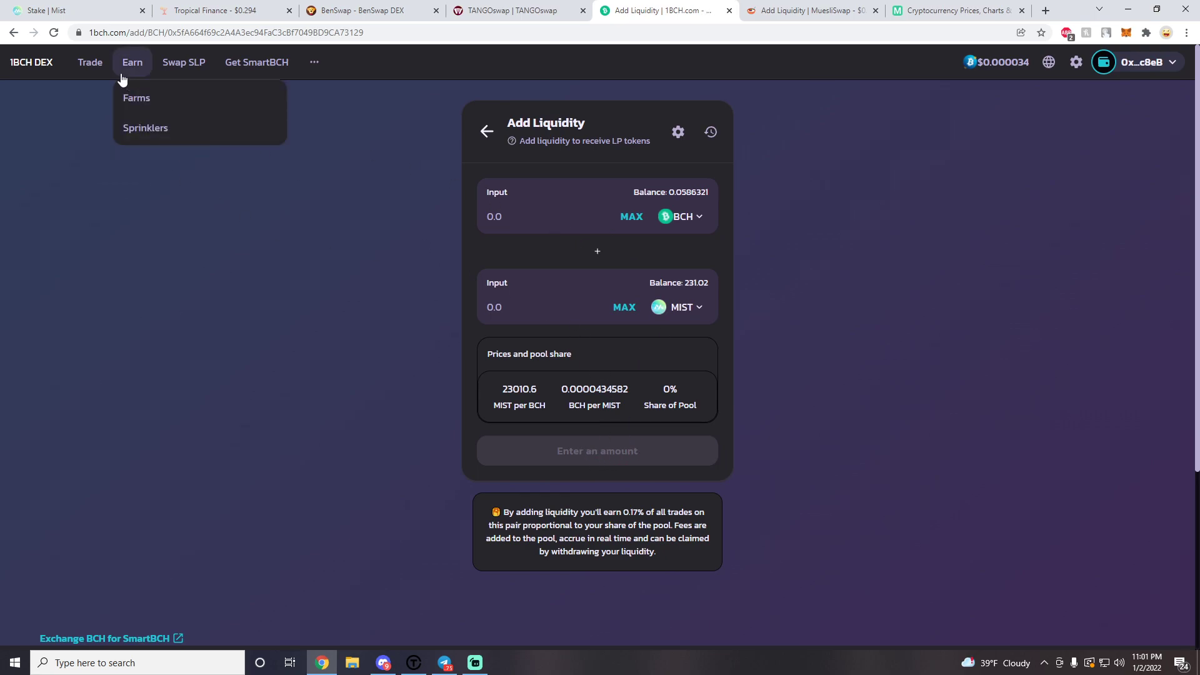
Return to the 1BCH farms and expand the details of the RBCH-BCH farm.
left_click(141, 101)
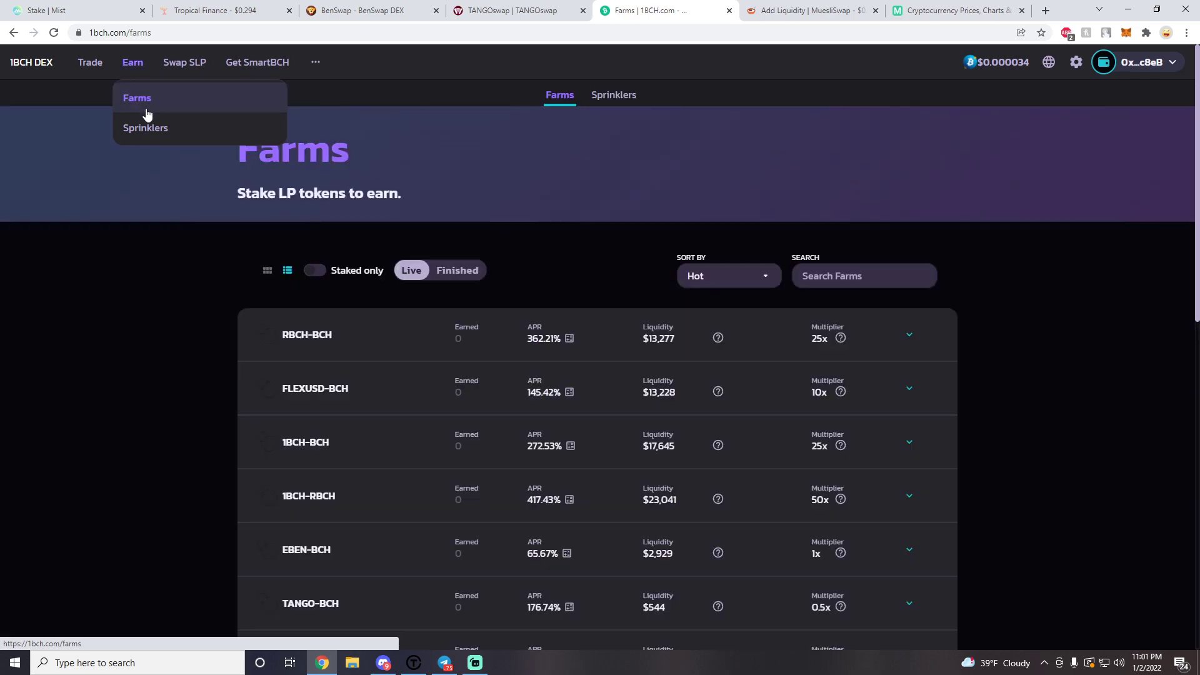
left_click(616, 341)
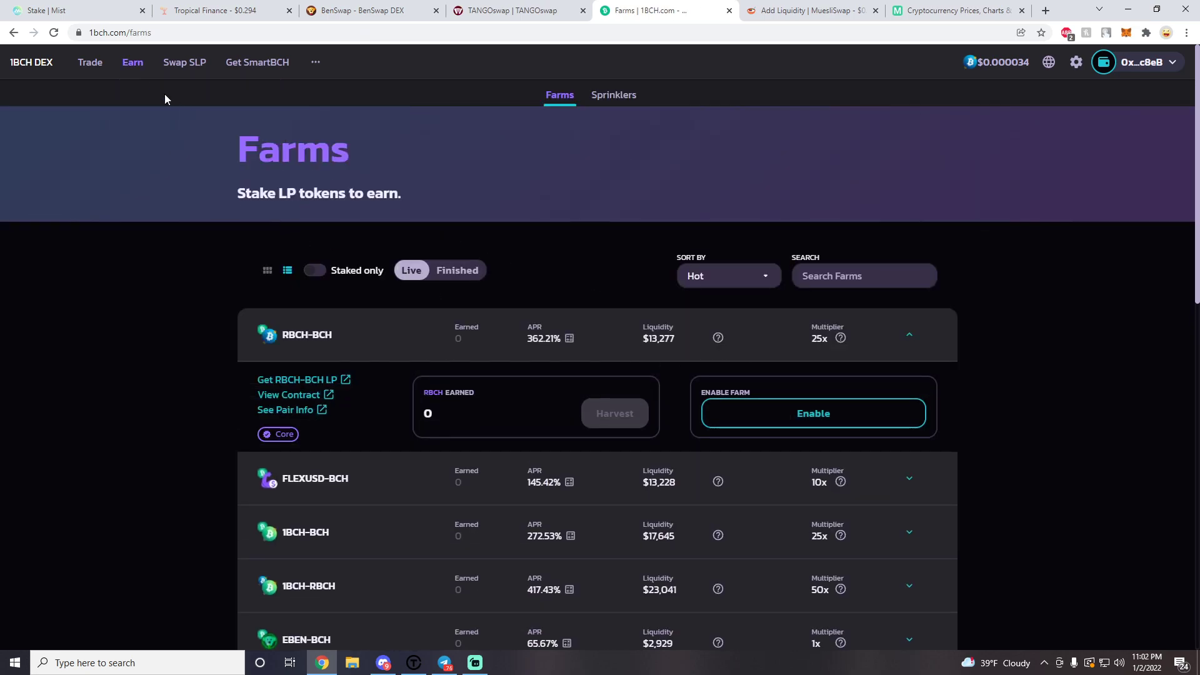
Open the Reward Sprinklers staking list and examine the details of the Manual rBCH and Earn NARATH pools.
mouse_move(137, 74)
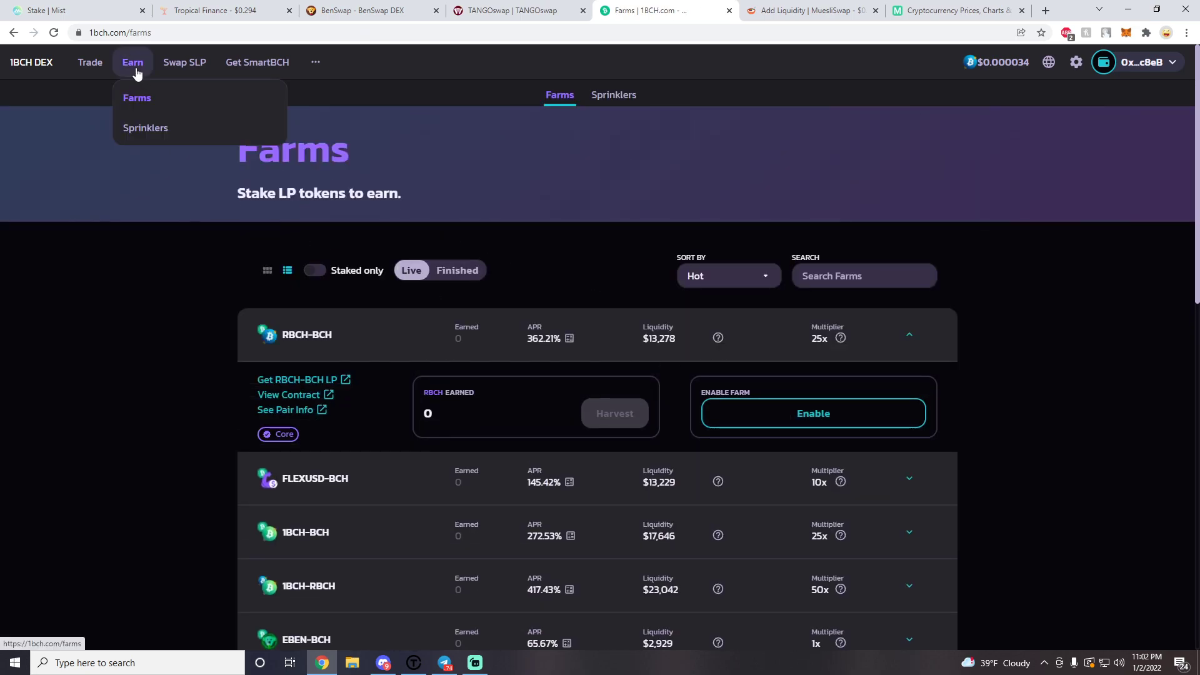
left_click(153, 129)
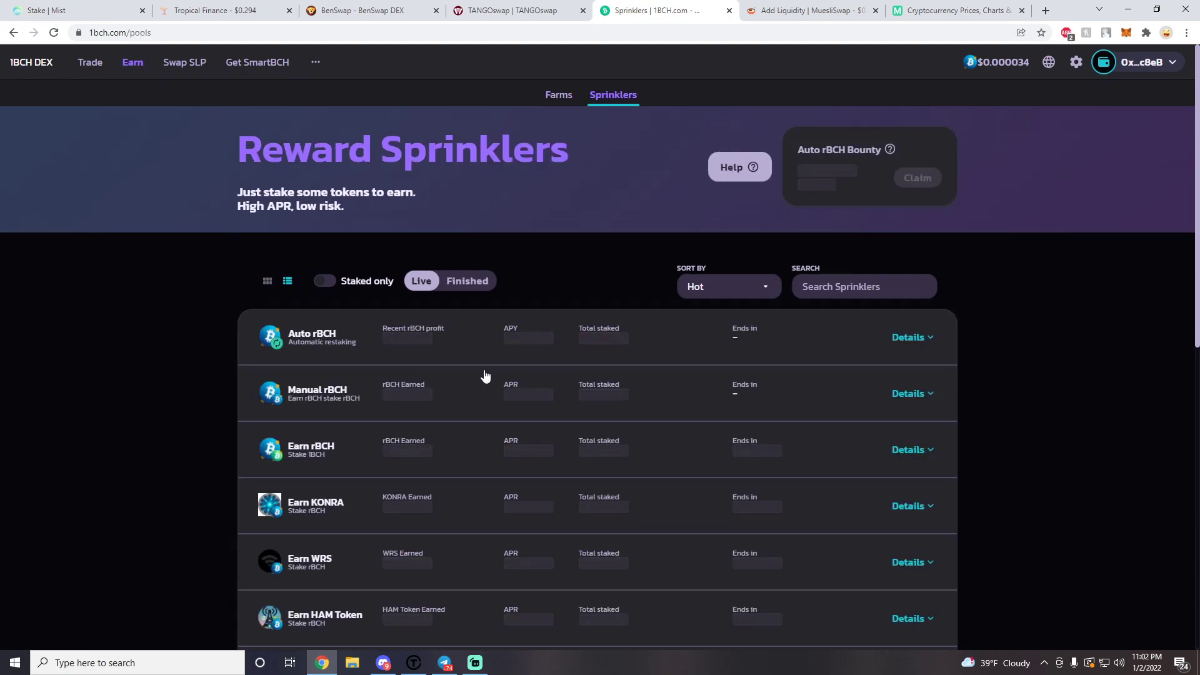
scroll(490, 375, "down", 1)
scroll(490, 375, "down", 1)
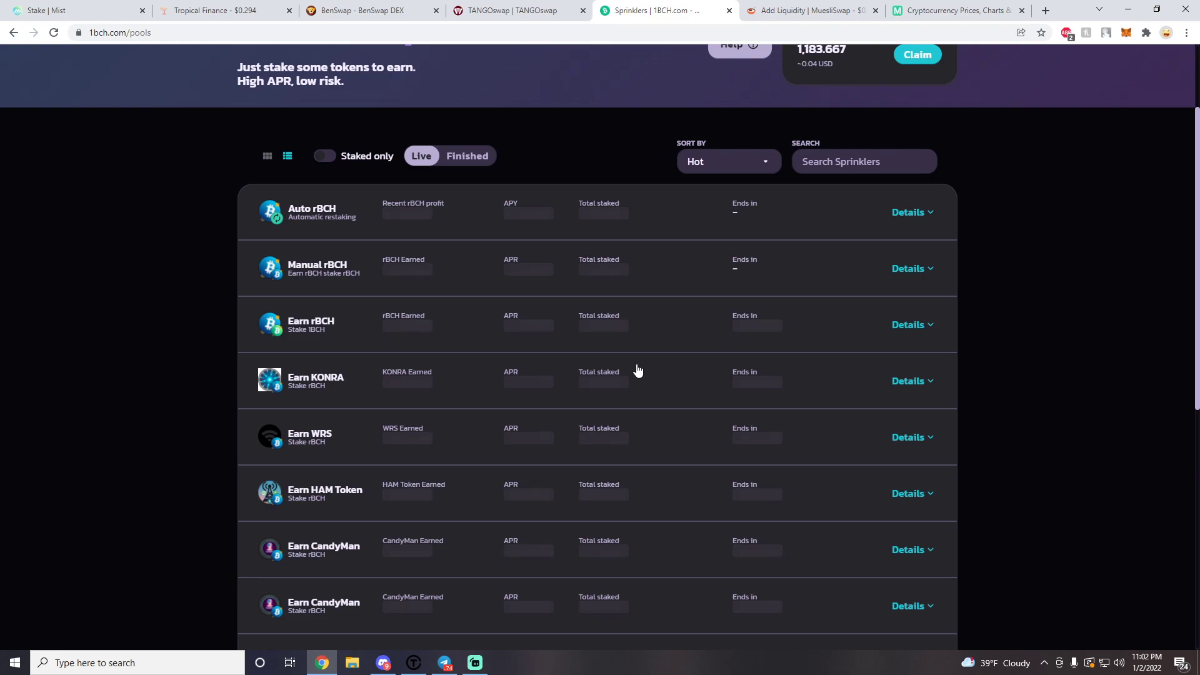
scroll(638, 371, "down", 2)
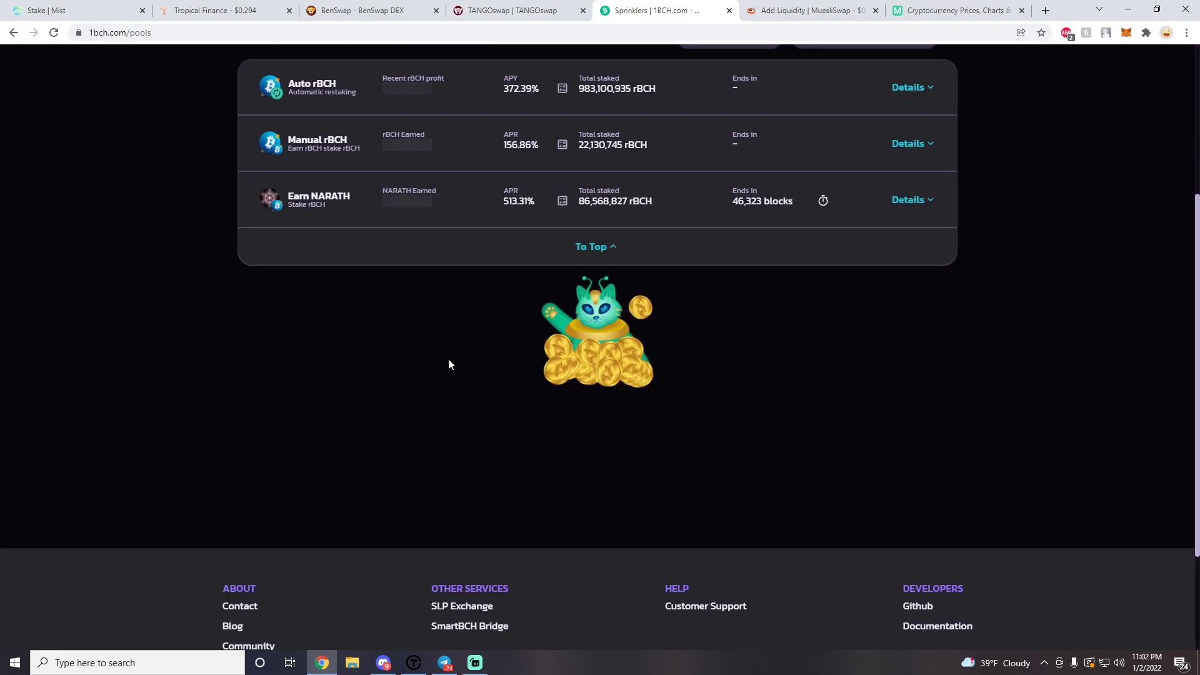
scroll(475, 368, "up", 4)
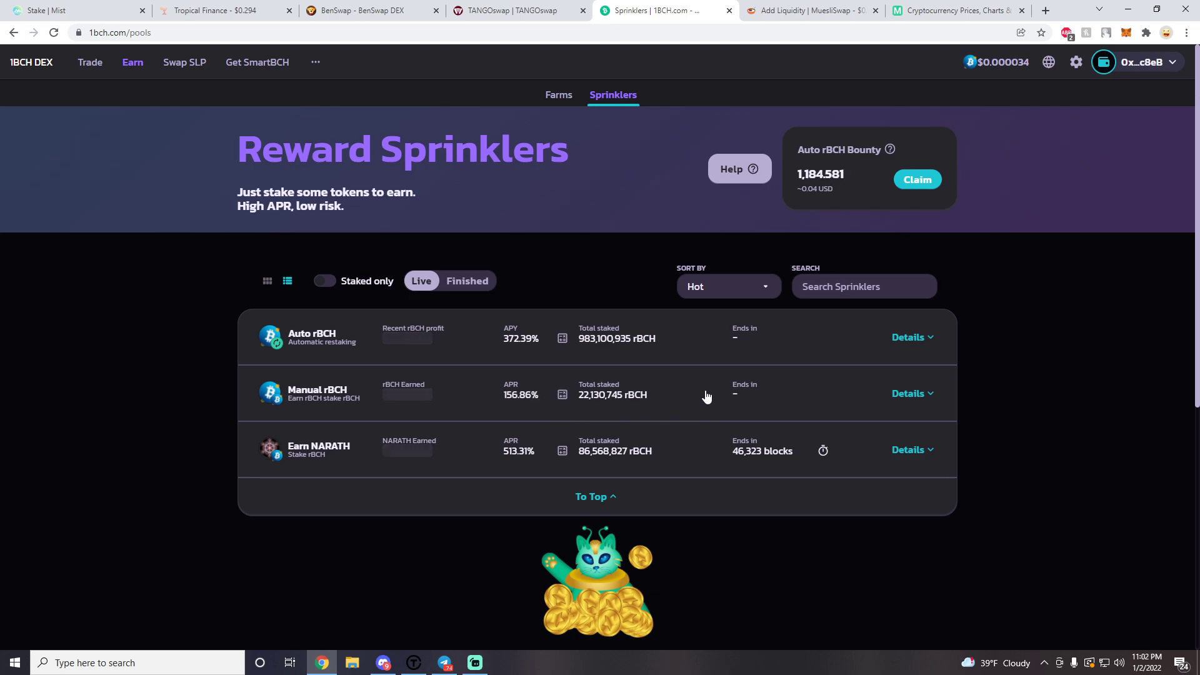
left_click(677, 394)
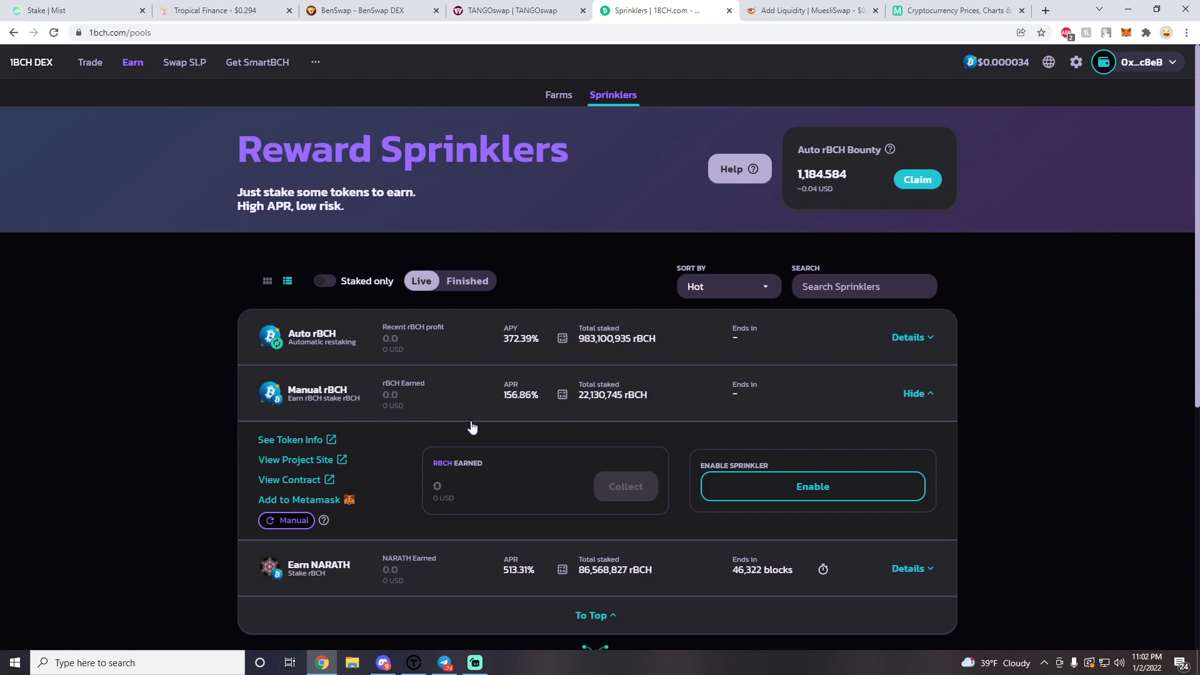
left_click(356, 584)
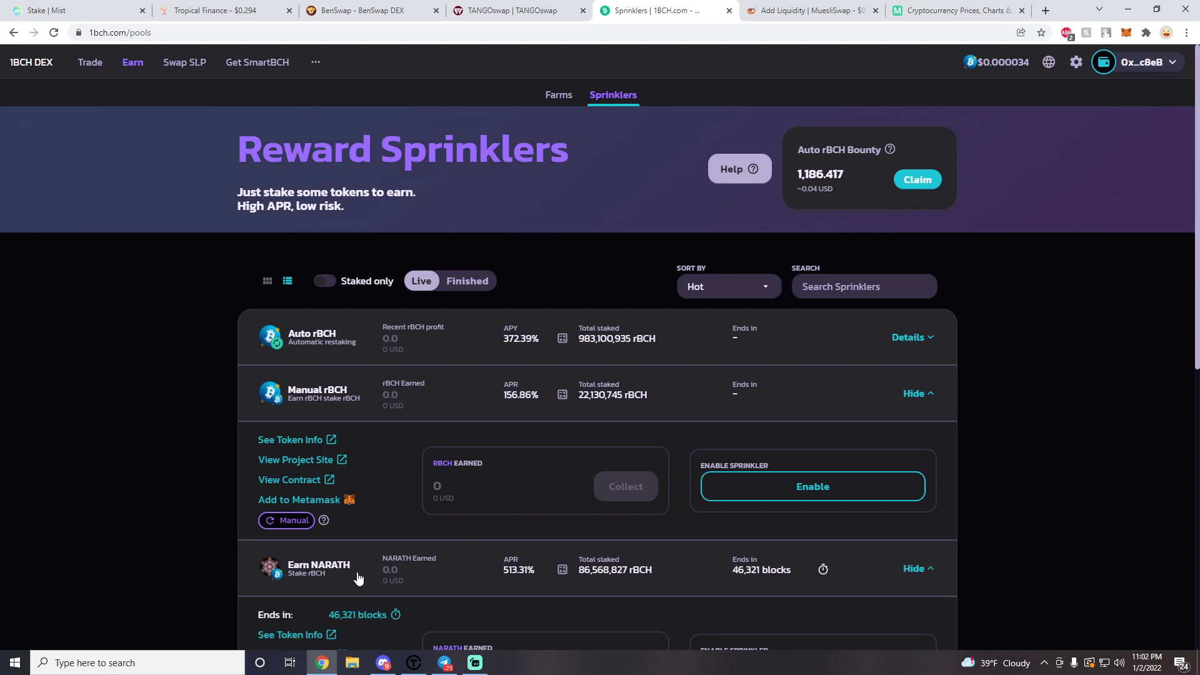
scroll(357, 580, "down", 1)
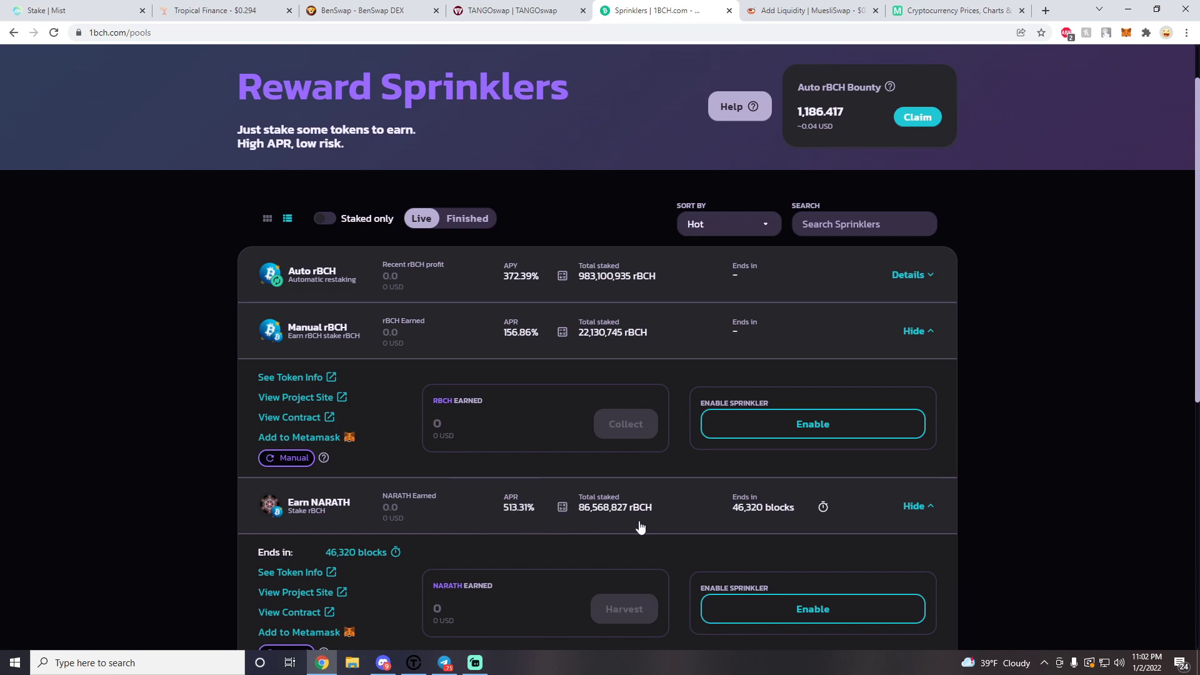
Switch to MuesliSwap and set up a swap of 1 BCH for $CATS in the exchange.
left_click(819, 6)
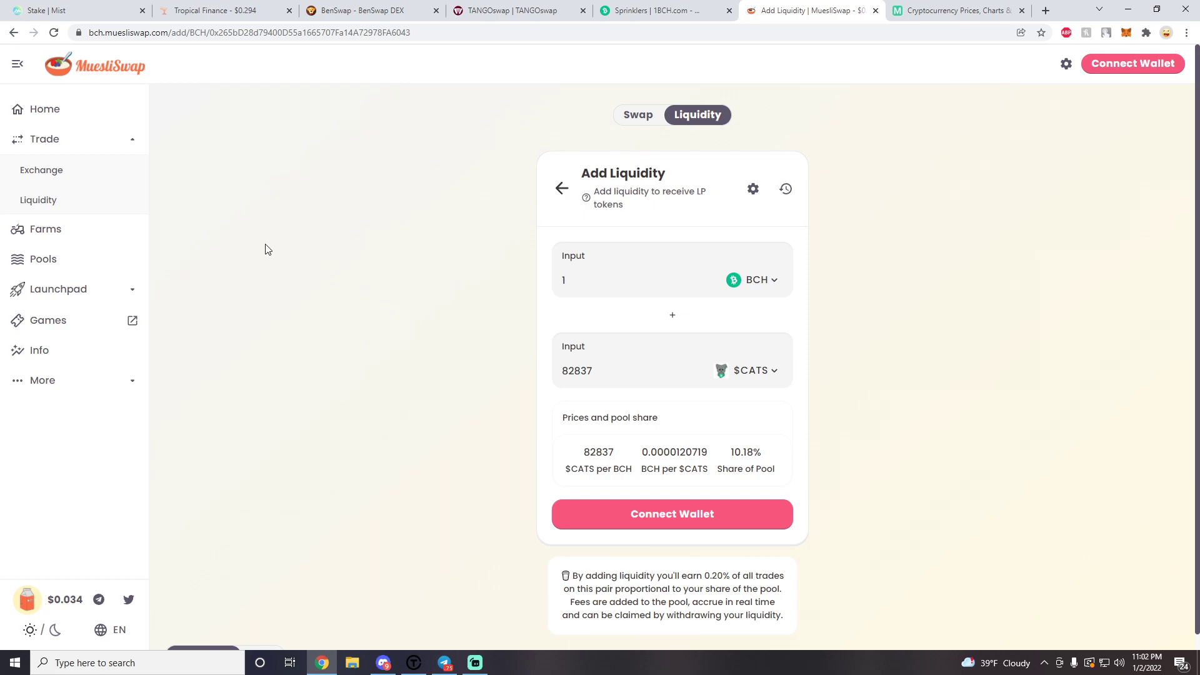
left_click(67, 177)
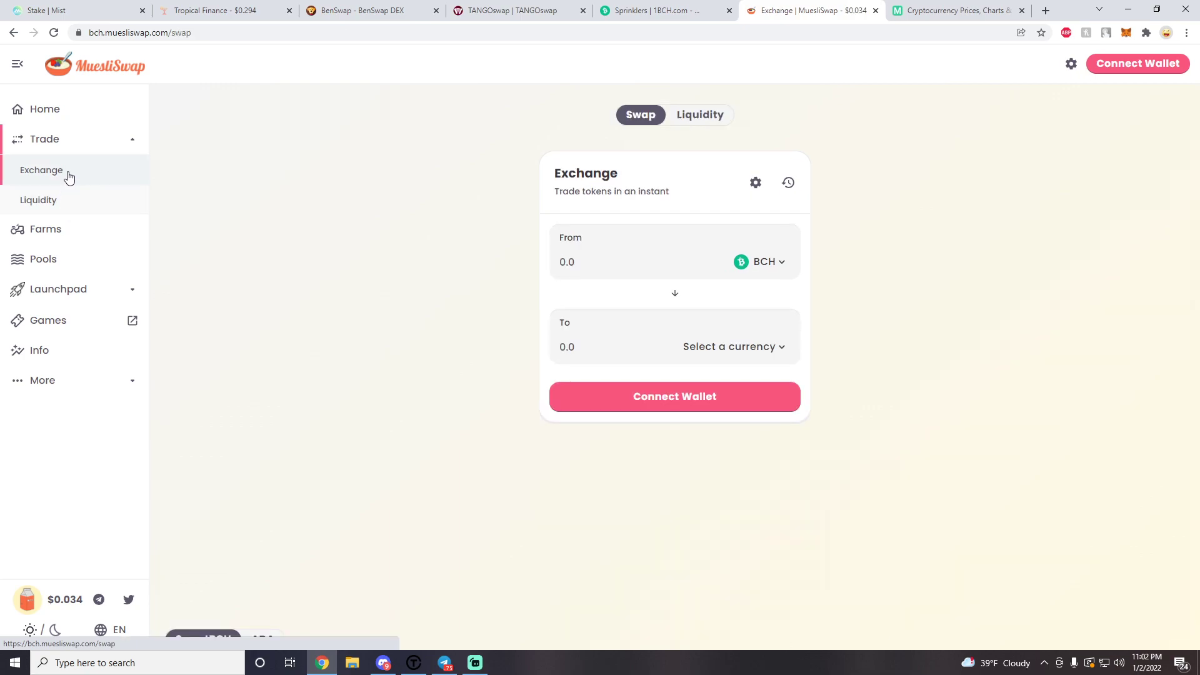
left_click(742, 344)
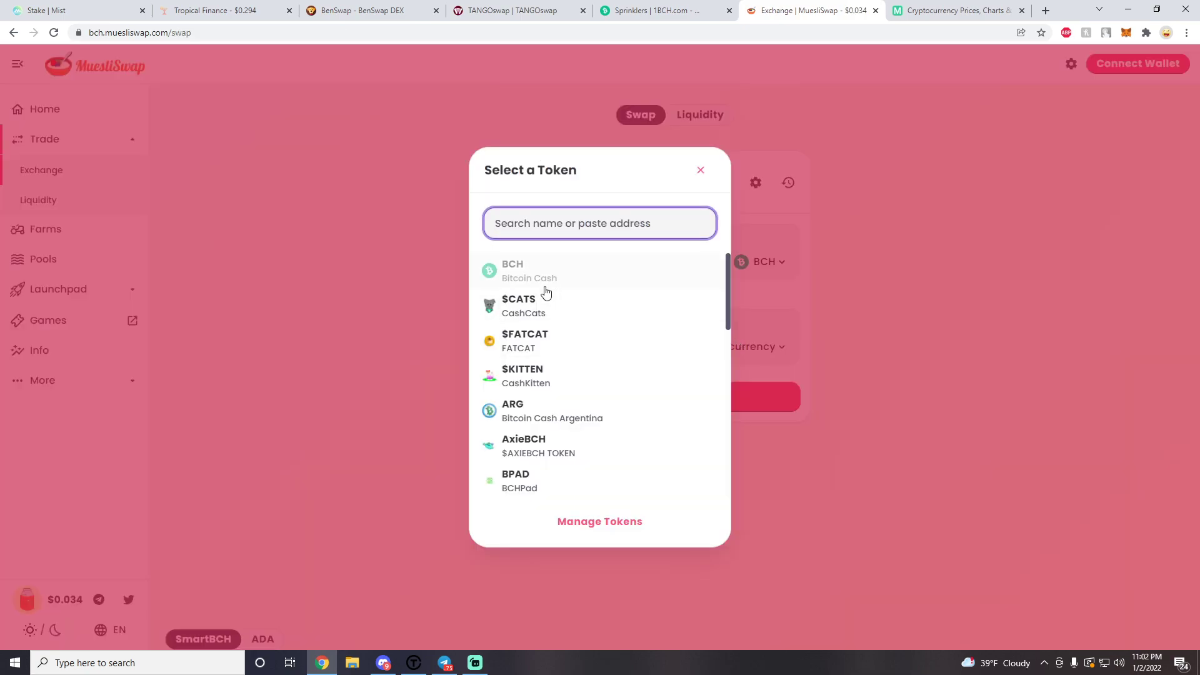
left_click(558, 302)
left_click(607, 267)
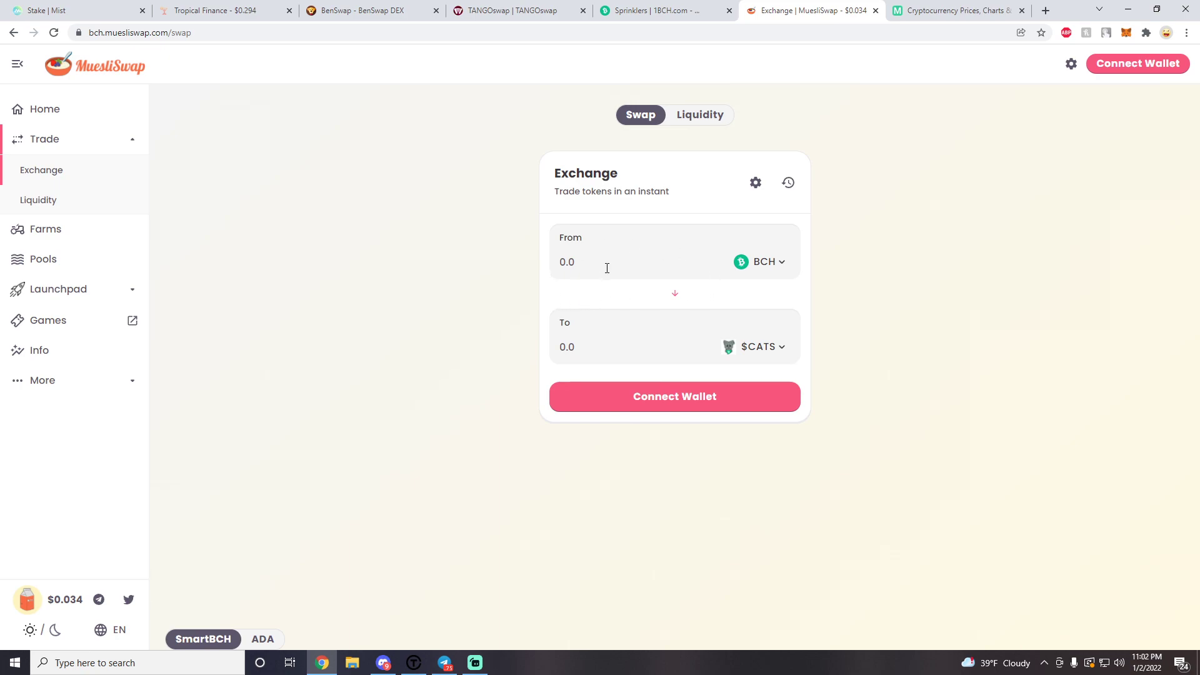
type("1")
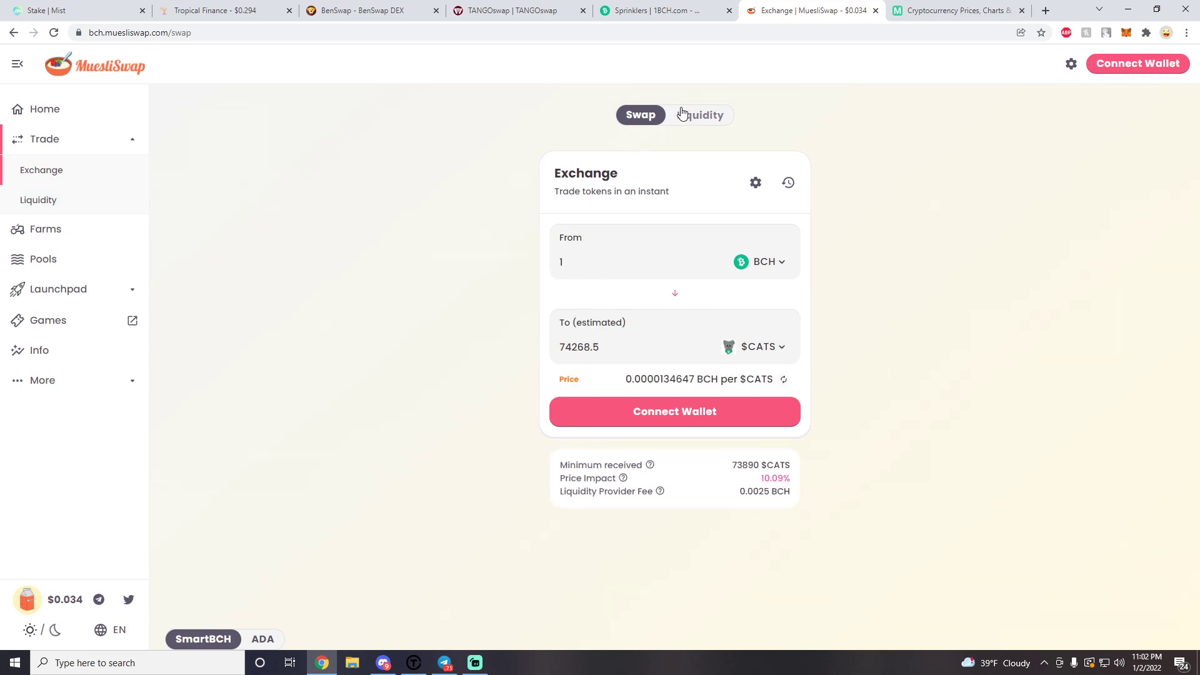
View MuesliSwap's form for adding liquidity, then look through its farms and return to its home page.
left_click(700, 114)
left_click(675, 287)
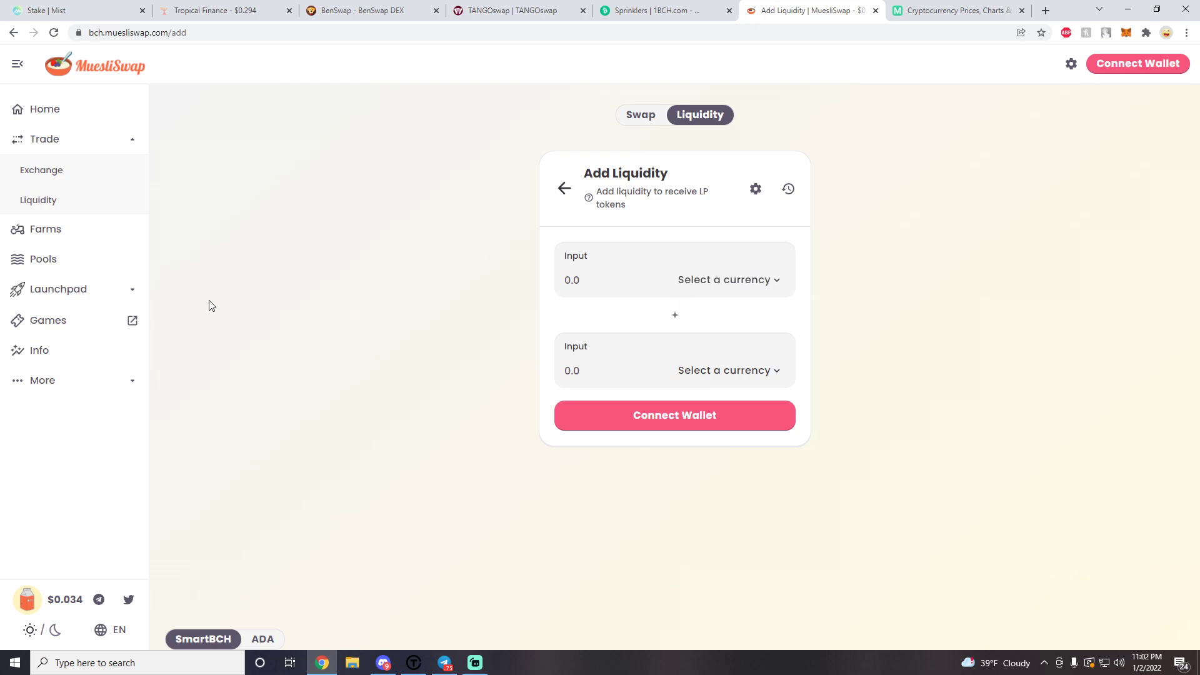
left_click(65, 236)
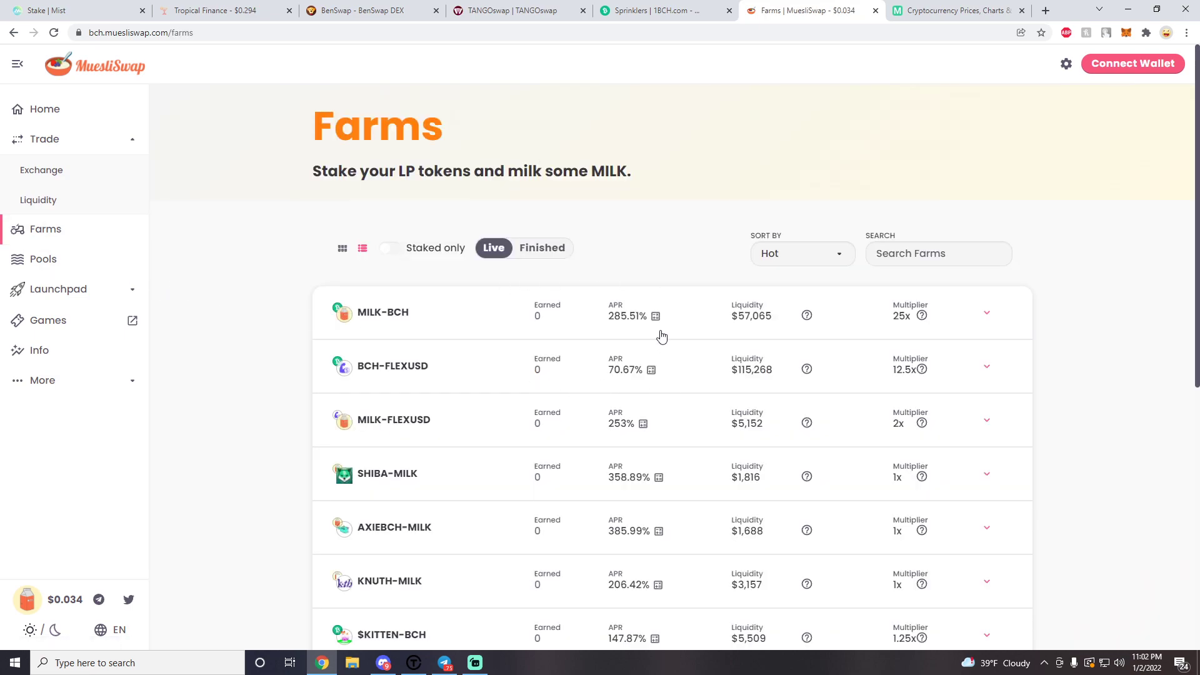
scroll(327, 343, "down", 3)
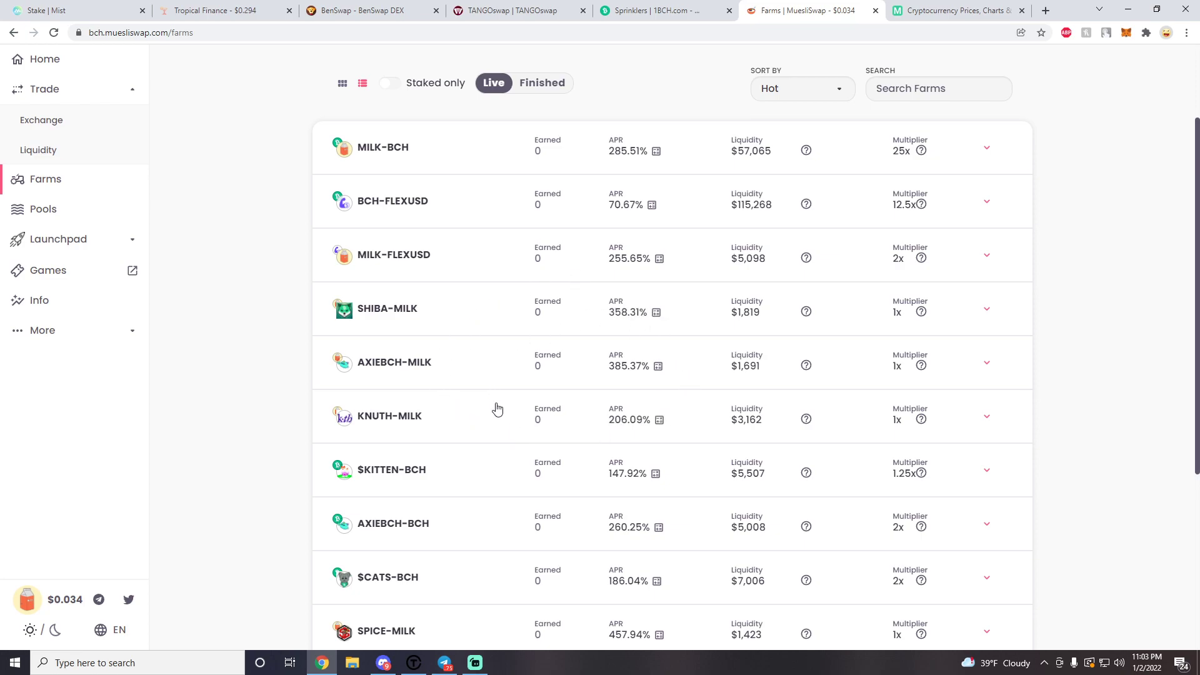
scroll(594, 438, "down", 3)
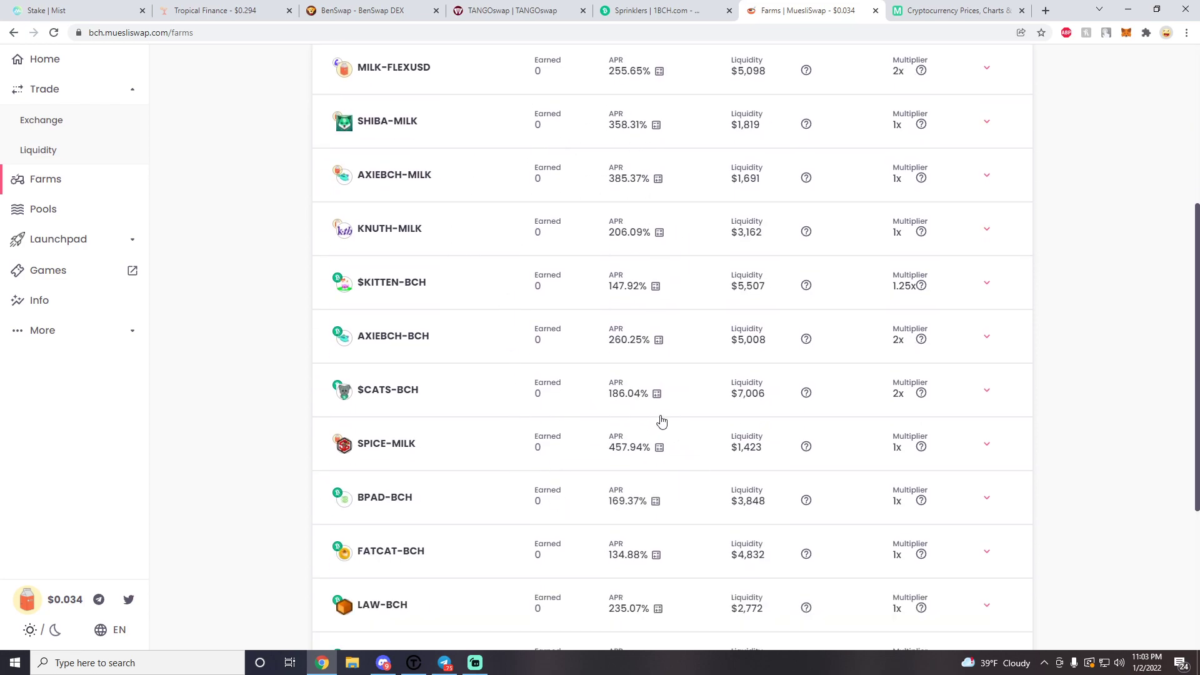
scroll(662, 422, "up", 5)
left_click(63, 112)
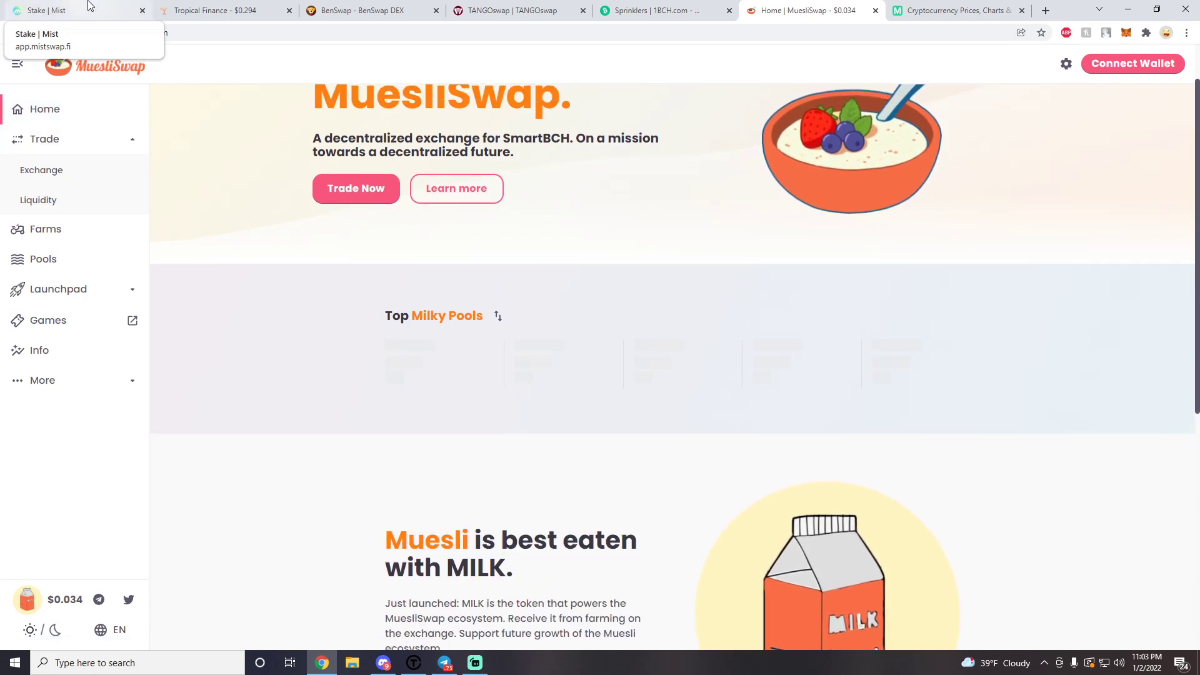
Switch back to MISTswap, compare its farms with those on Tropical Finance, and open the MISTswap liquidity positions page.
left_click(89, 8)
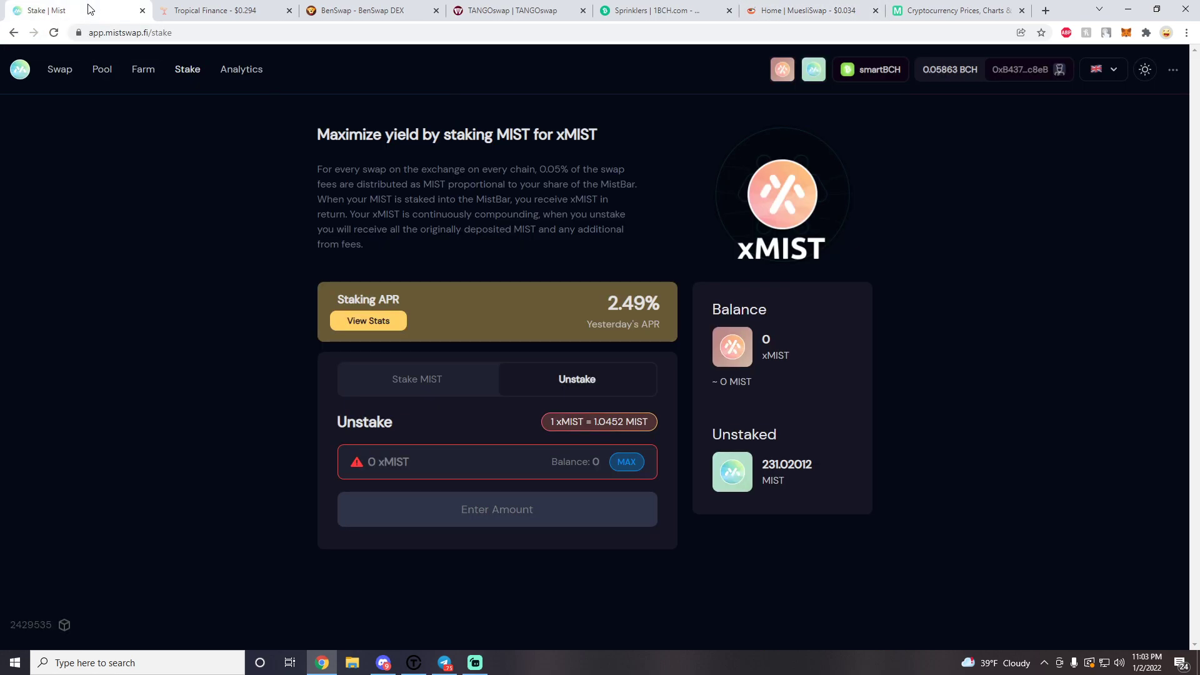
left_click(143, 72)
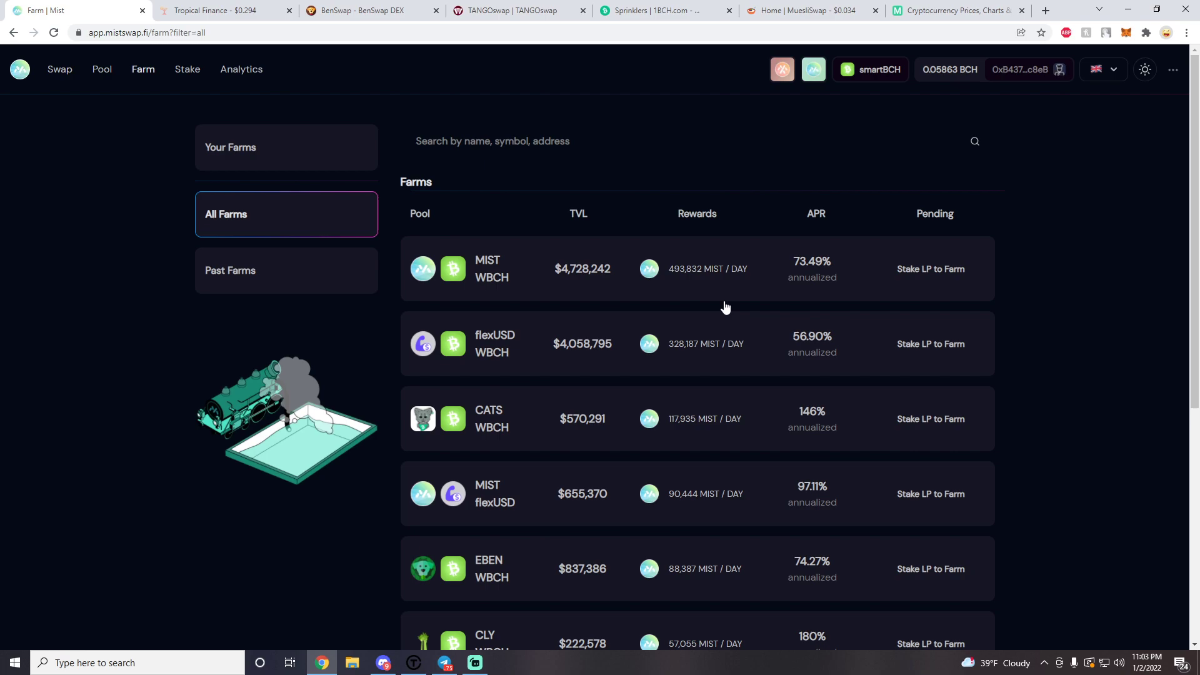
left_click(228, 10)
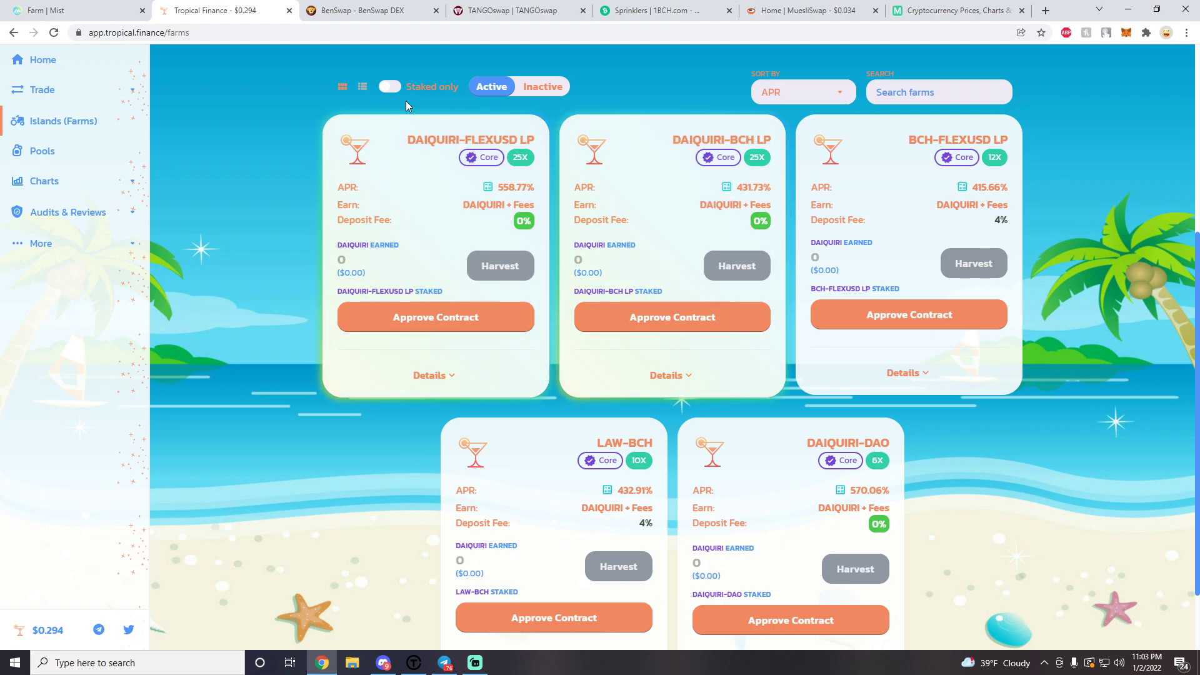
key("ctrl+shift+Tab")
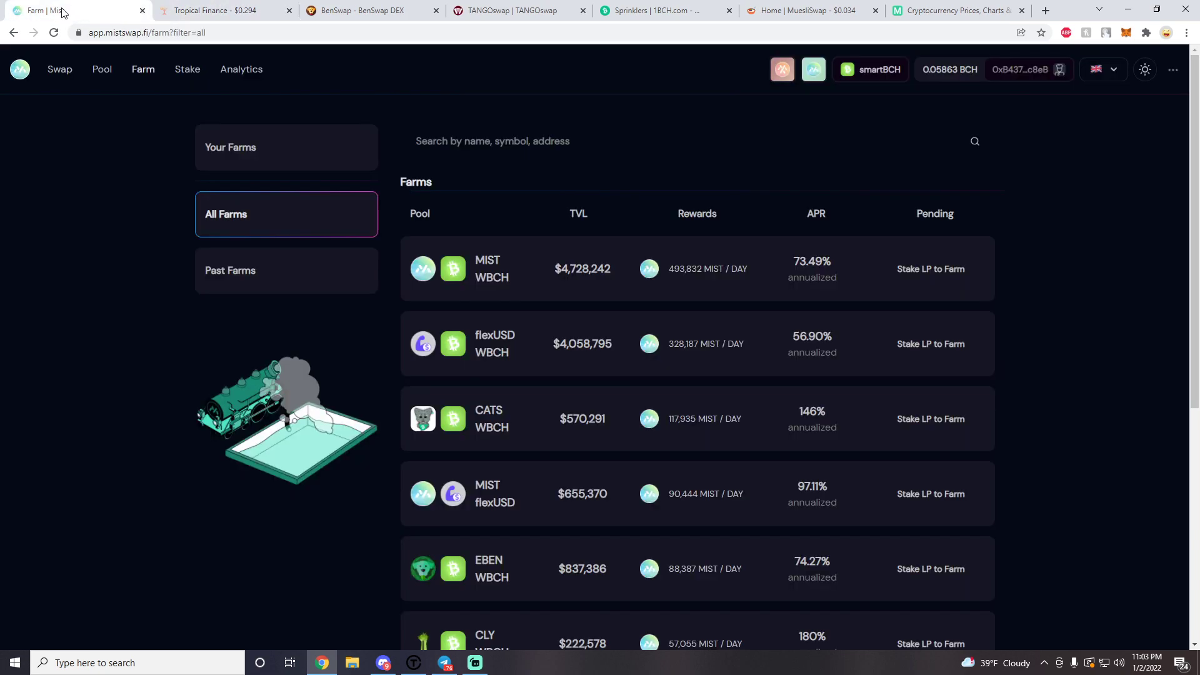
left_click(101, 70)
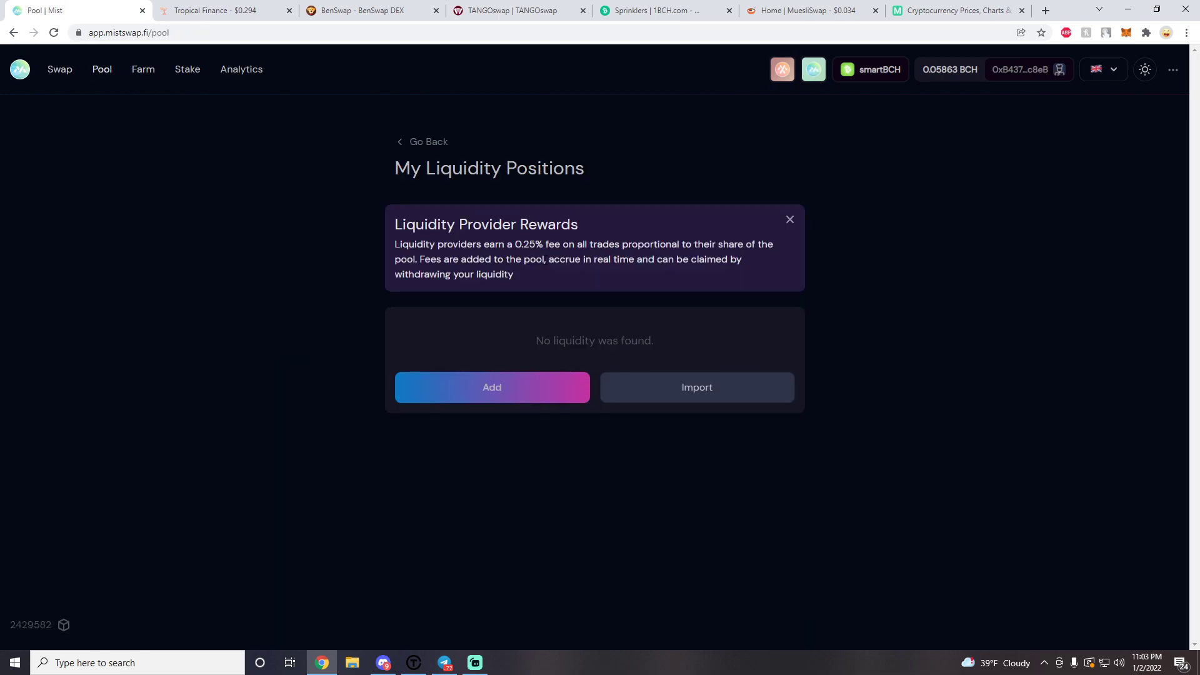
Set up adding liquidity for the BCH and flexUSD pair with 1 BCH as the deposit amount.
left_click(53, 73)
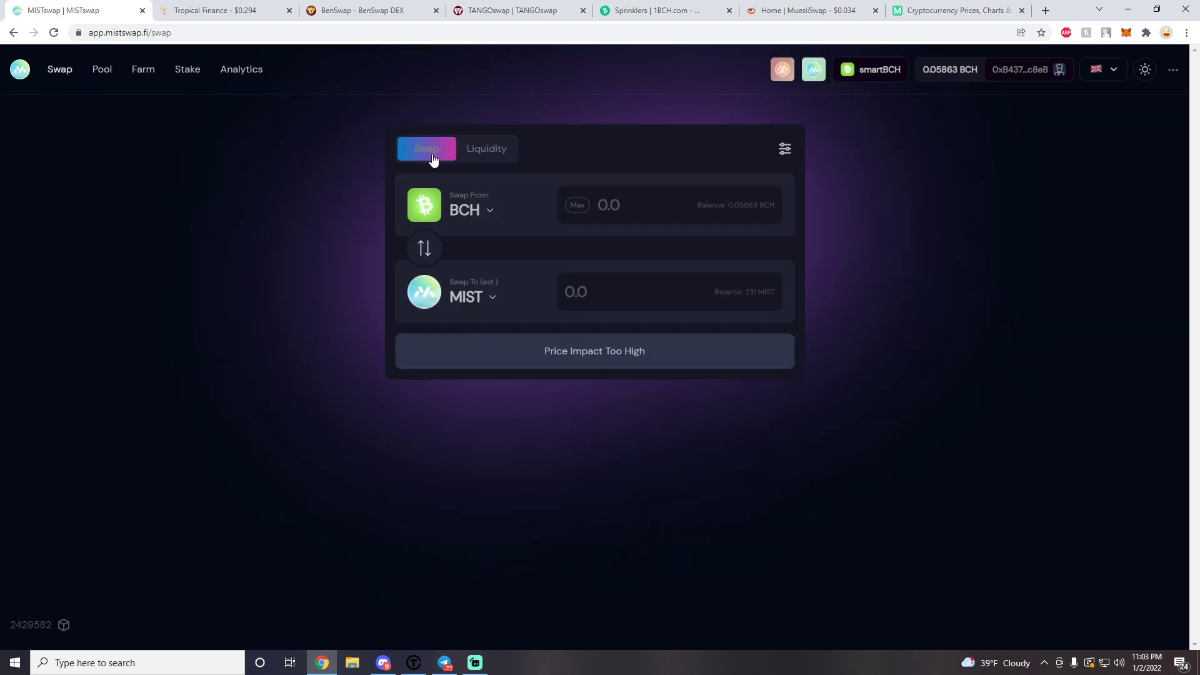
left_click(492, 152)
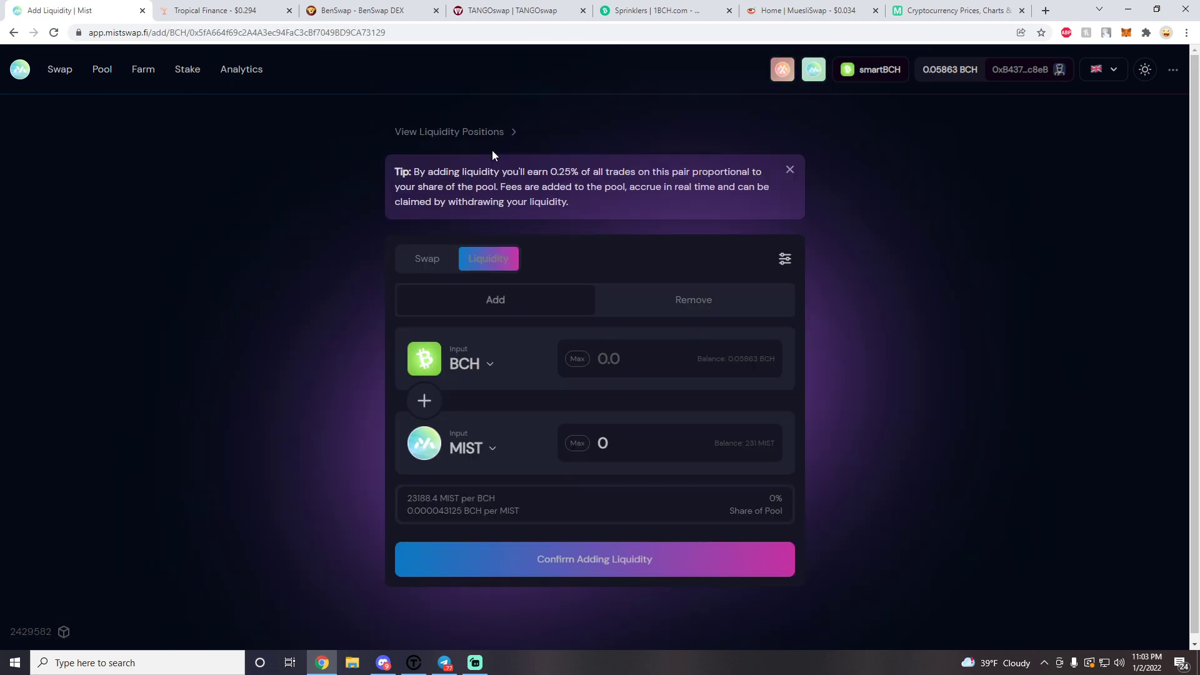
left_click(462, 446)
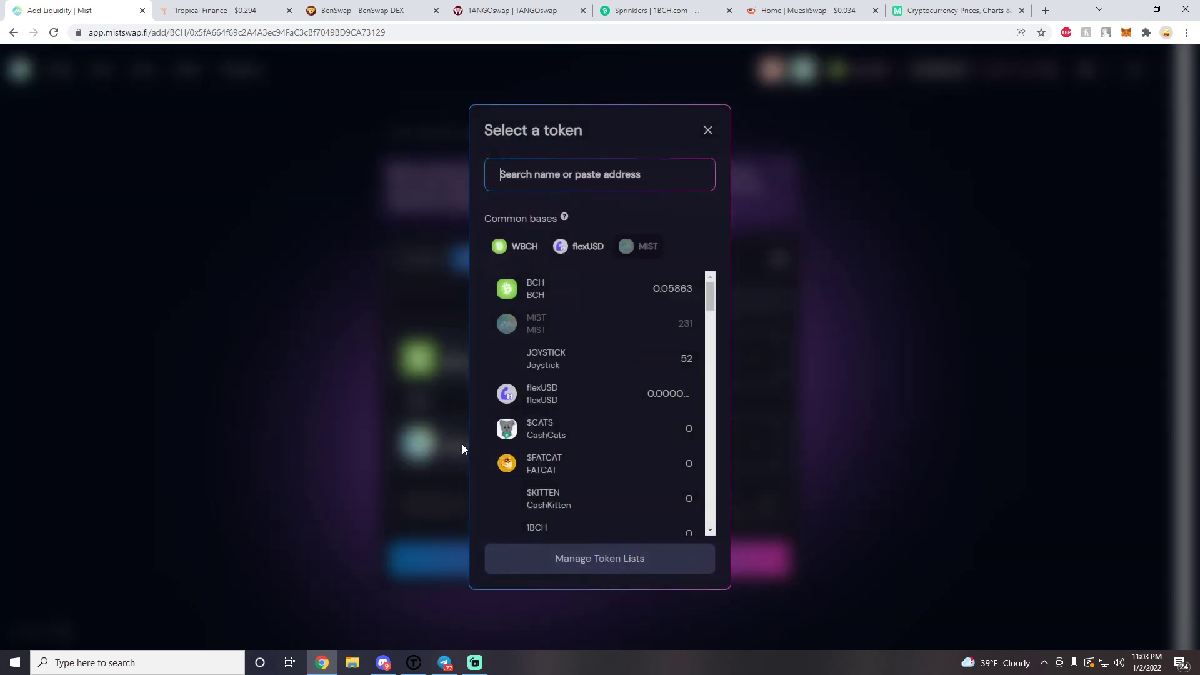
left_click(588, 248)
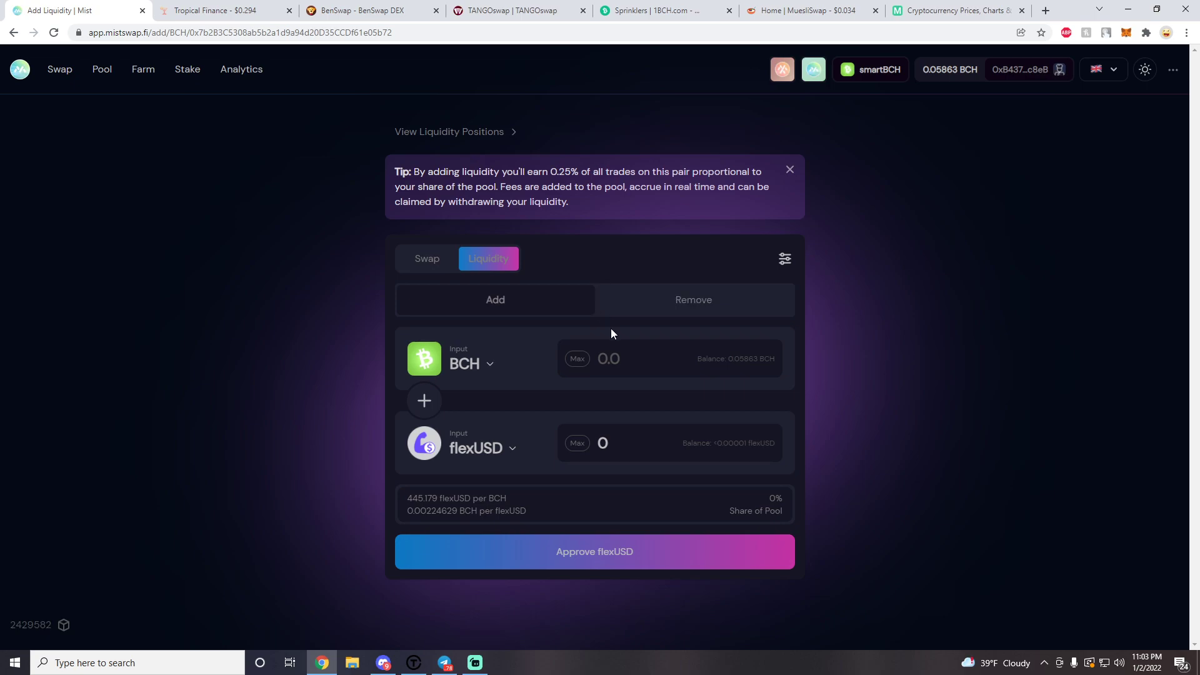
left_click(656, 363)
type("1")
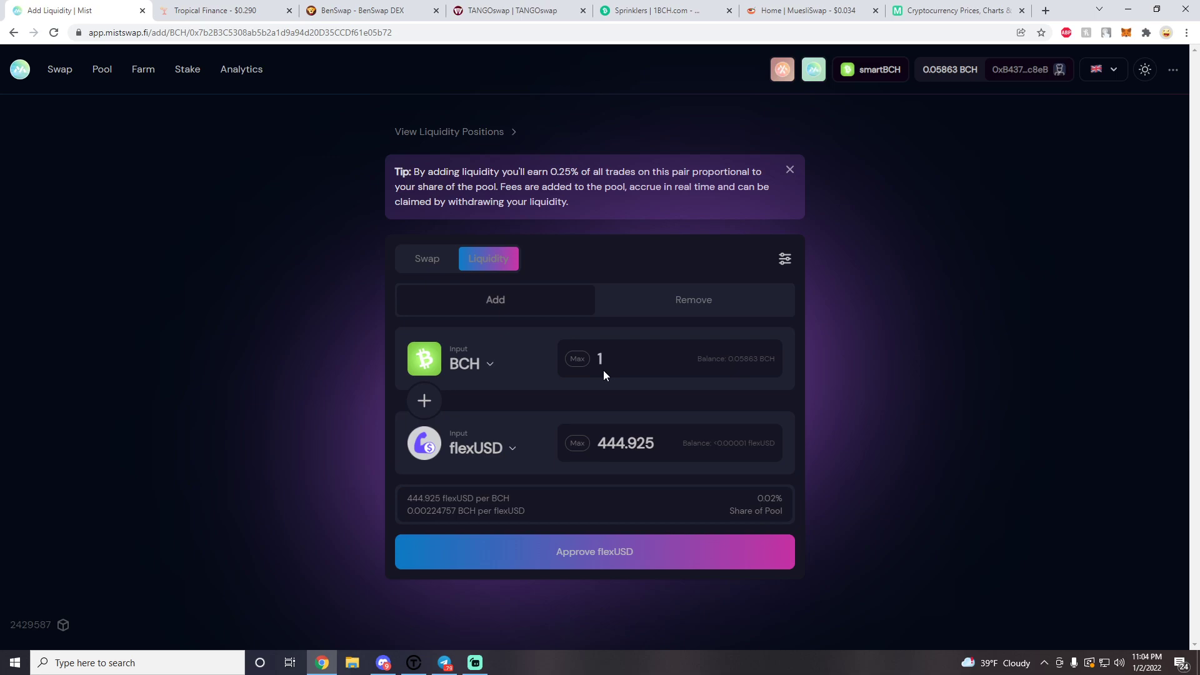
Try BCH deposit amounts of 2 and 5 in the flexUSD liquidity form, and return the amount to 1.
key("BackSpace")
type("2")
key("BackSpace")
type("5")
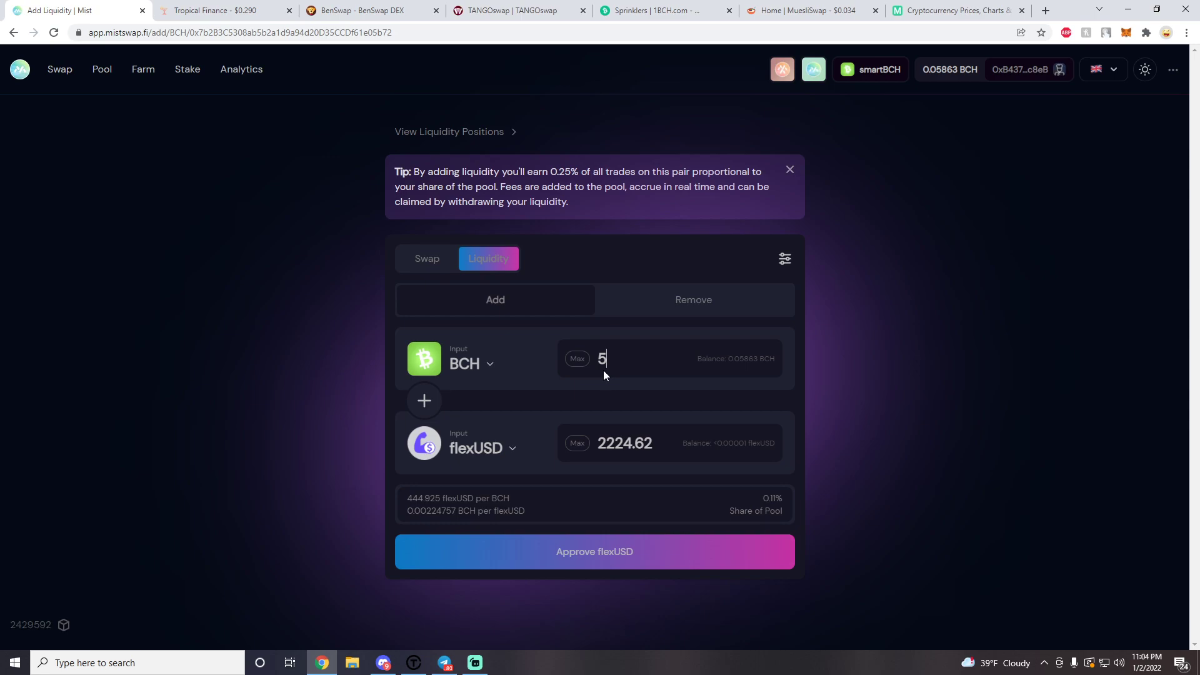
key("BackSpace")
type("1")
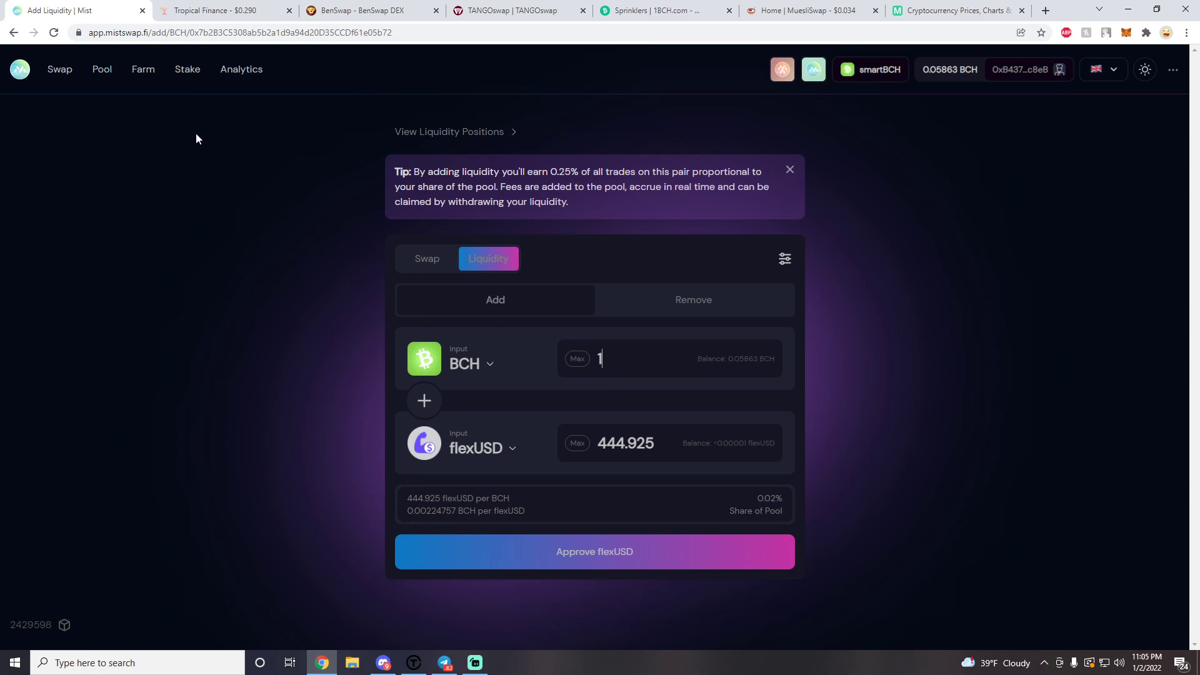
Open the list of all MISTswap farms to examine the liquidity pairs and their rewards.
left_click(144, 70)
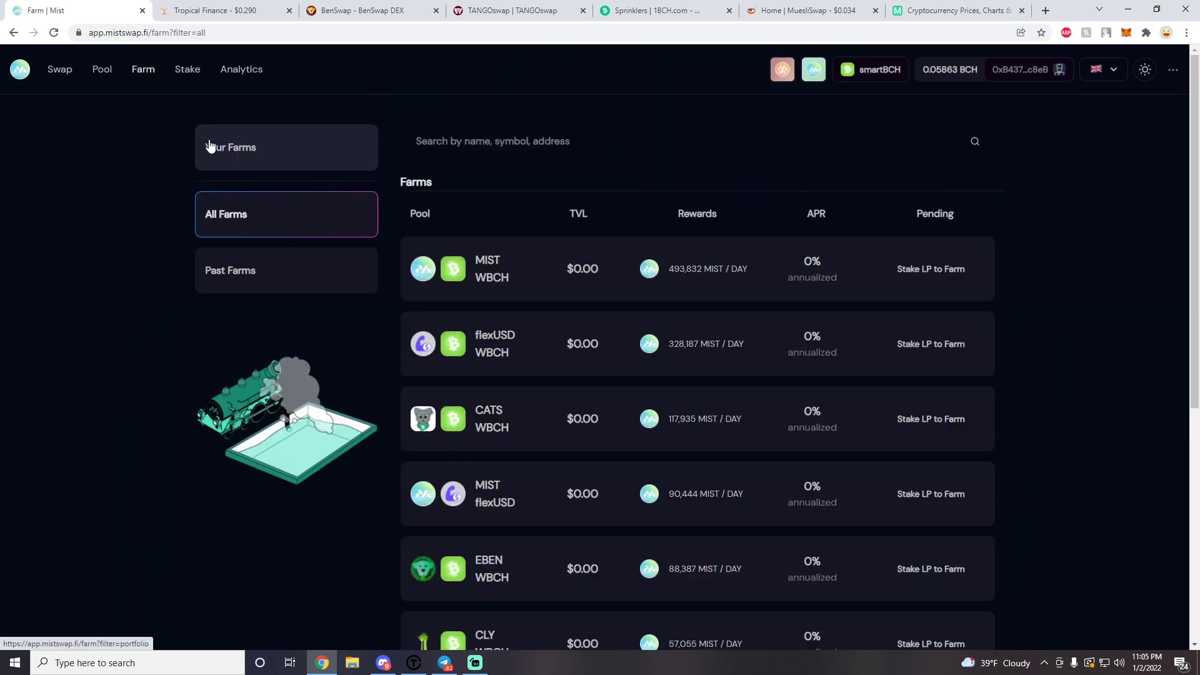